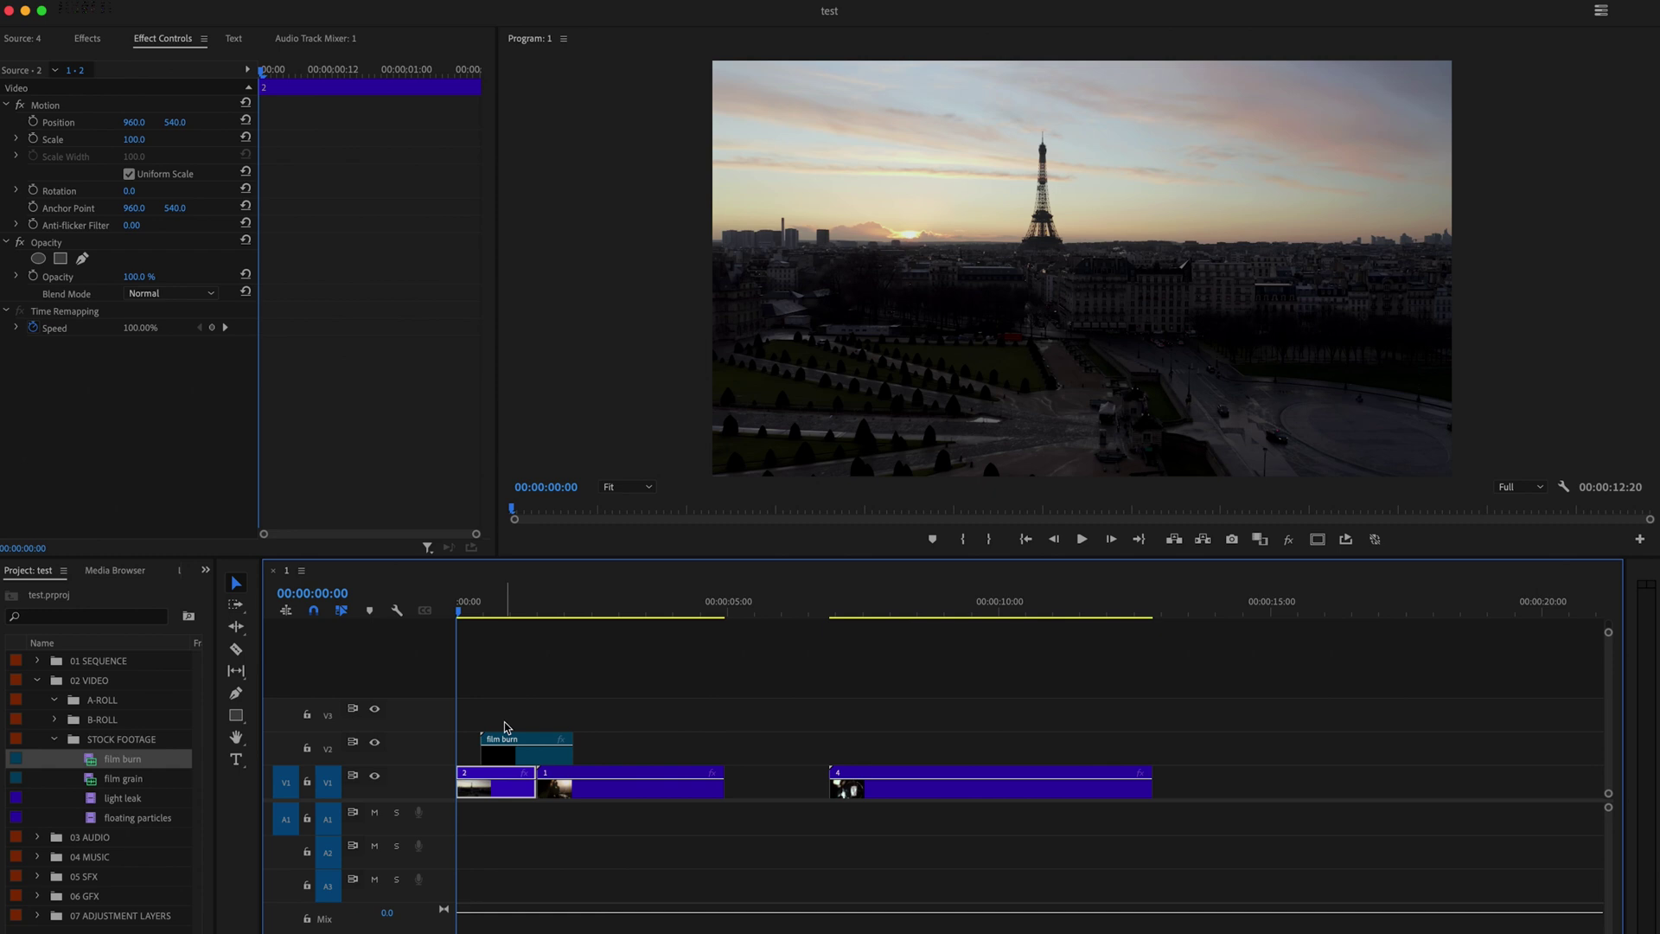
# Play to 00:00:00:22, select the film burn clip on V2 and open its blend mode list
pyautogui.press('space')
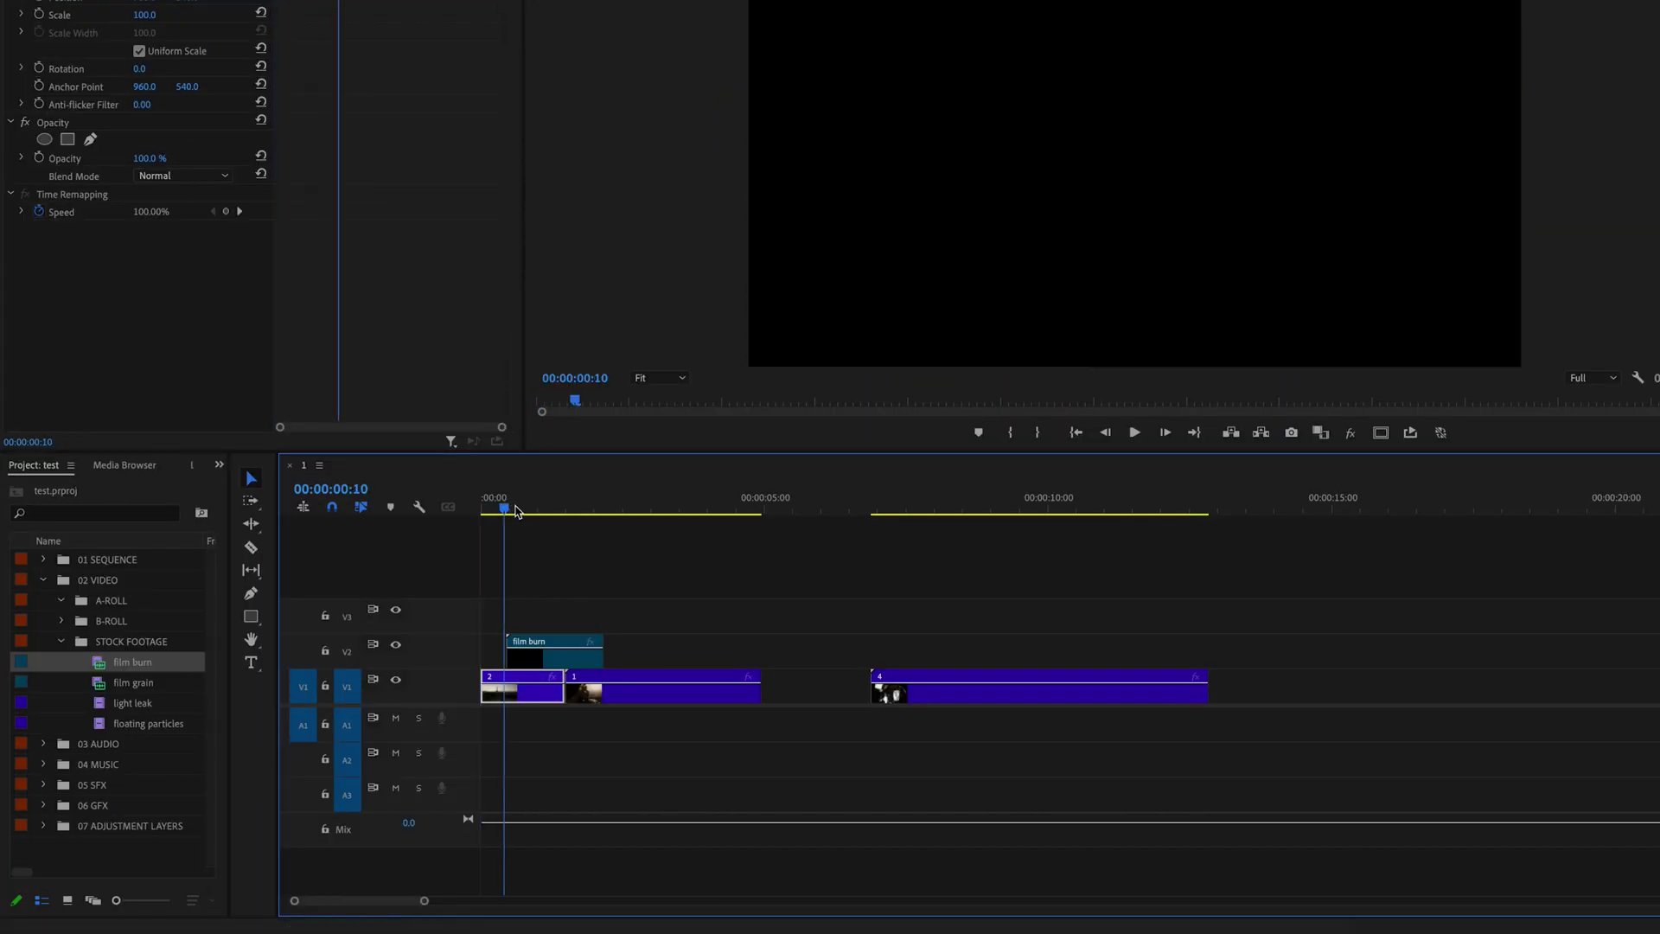
pyautogui.click(596, 644)
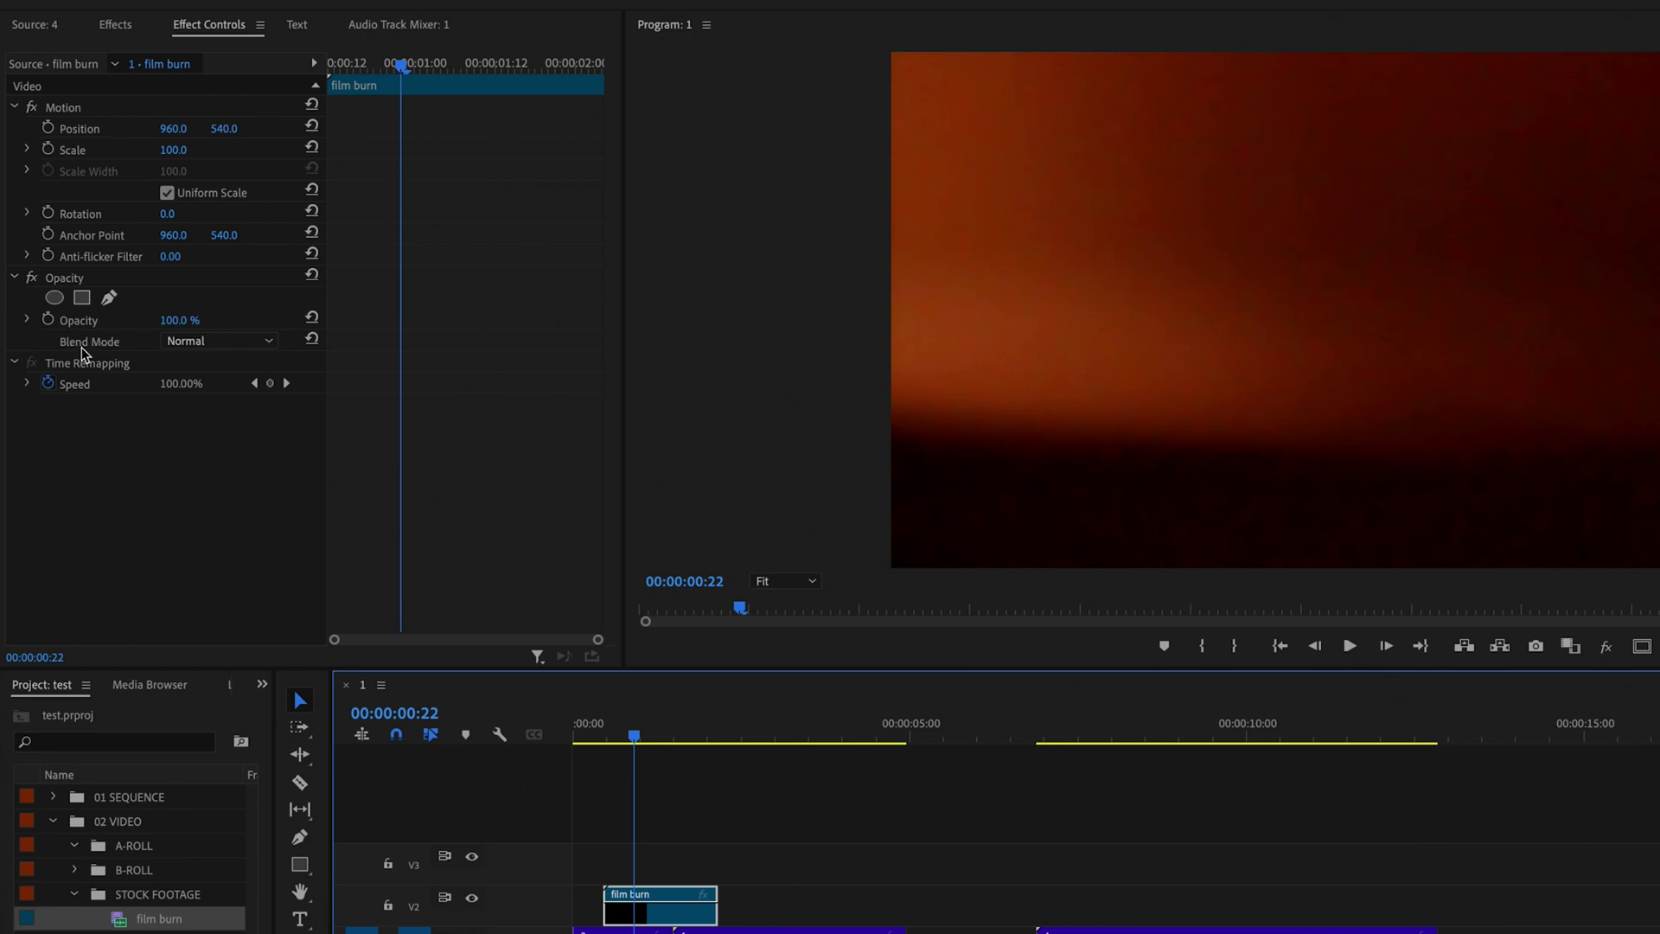
pyautogui.click(272, 344)
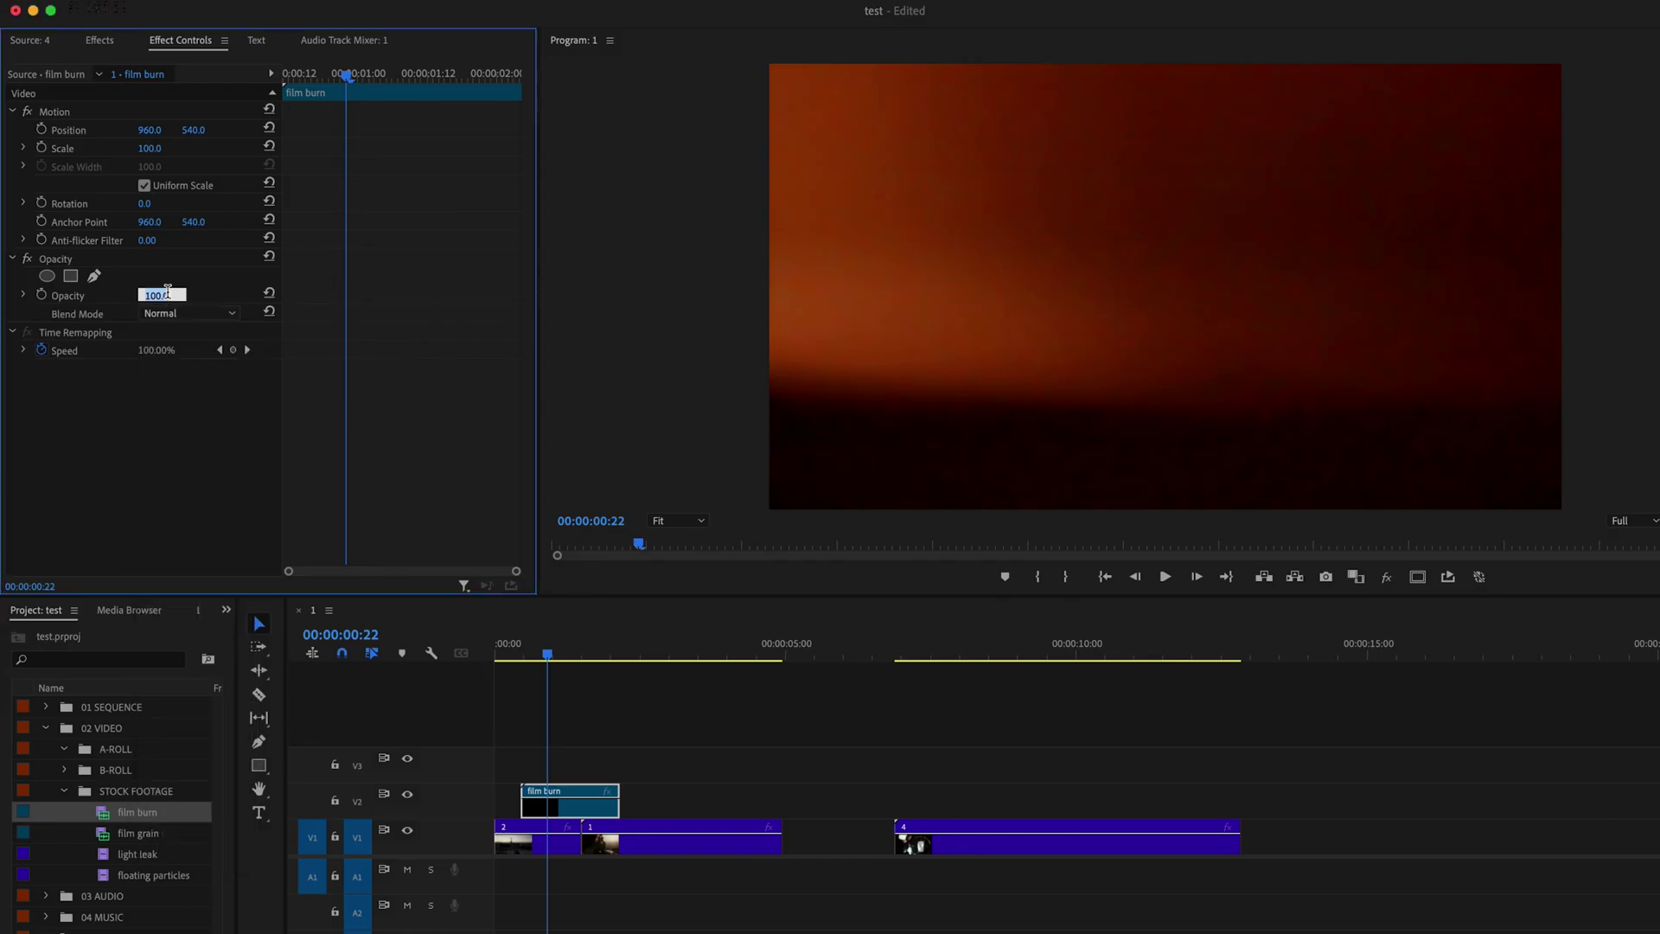
# Switch the film burn to Dissolve blending while trying opacity values around 71–74%
pyautogui.moveTo(156, 295)
pyautogui.mouseDown()
pyautogui.moveTo(121, 295)
pyautogui.moveTo(164, 294)
pyautogui.mouseUp()
pyautogui.click(177, 313)
pyautogui.click(160, 351)
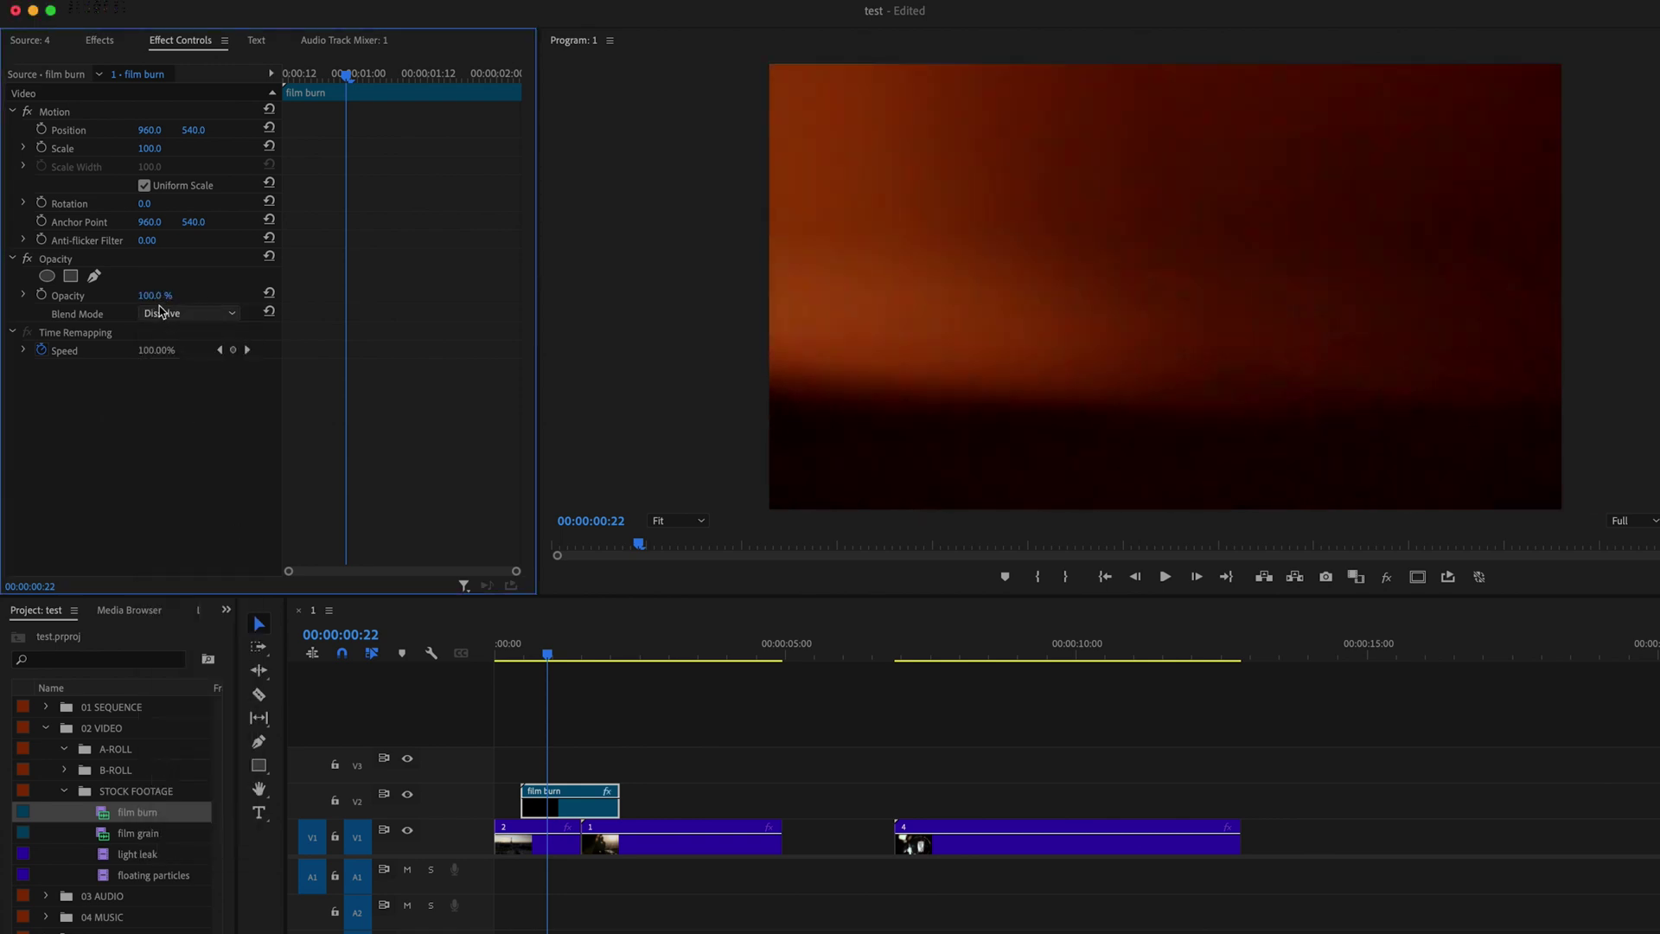
pyautogui.moveTo(155, 295); pyautogui.dragTo(133, 295)
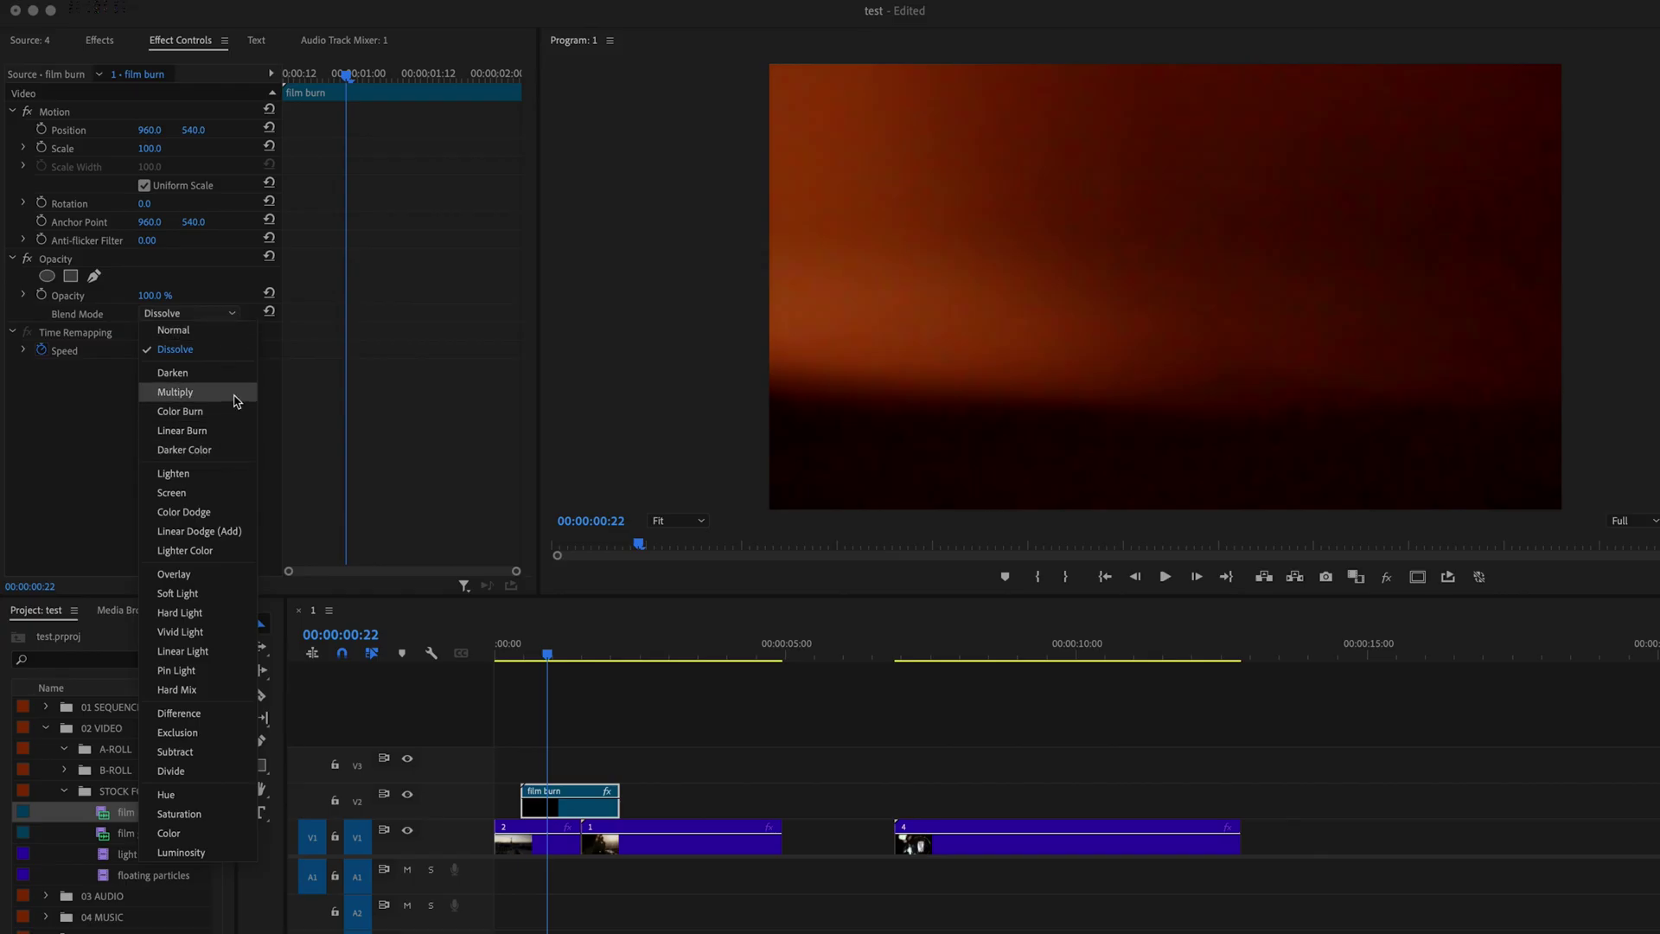
# Try Multiply, Linear Burn and Darker Color blend modes on the film burn
pyautogui.click(235, 393)
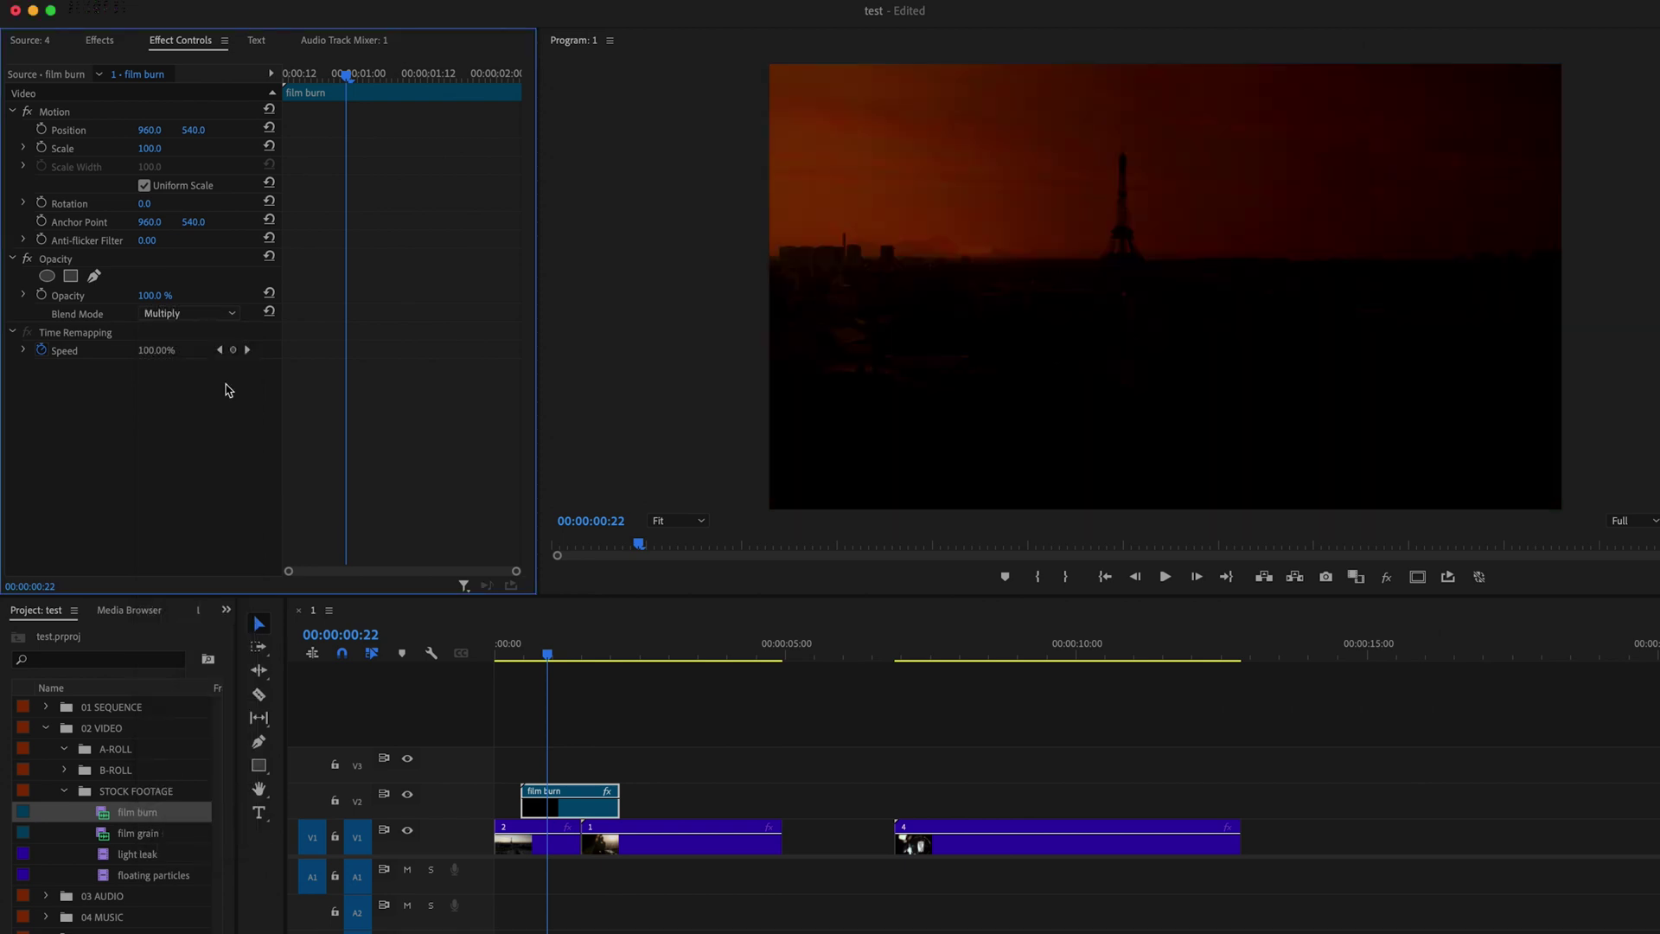
pyautogui.click(220, 315)
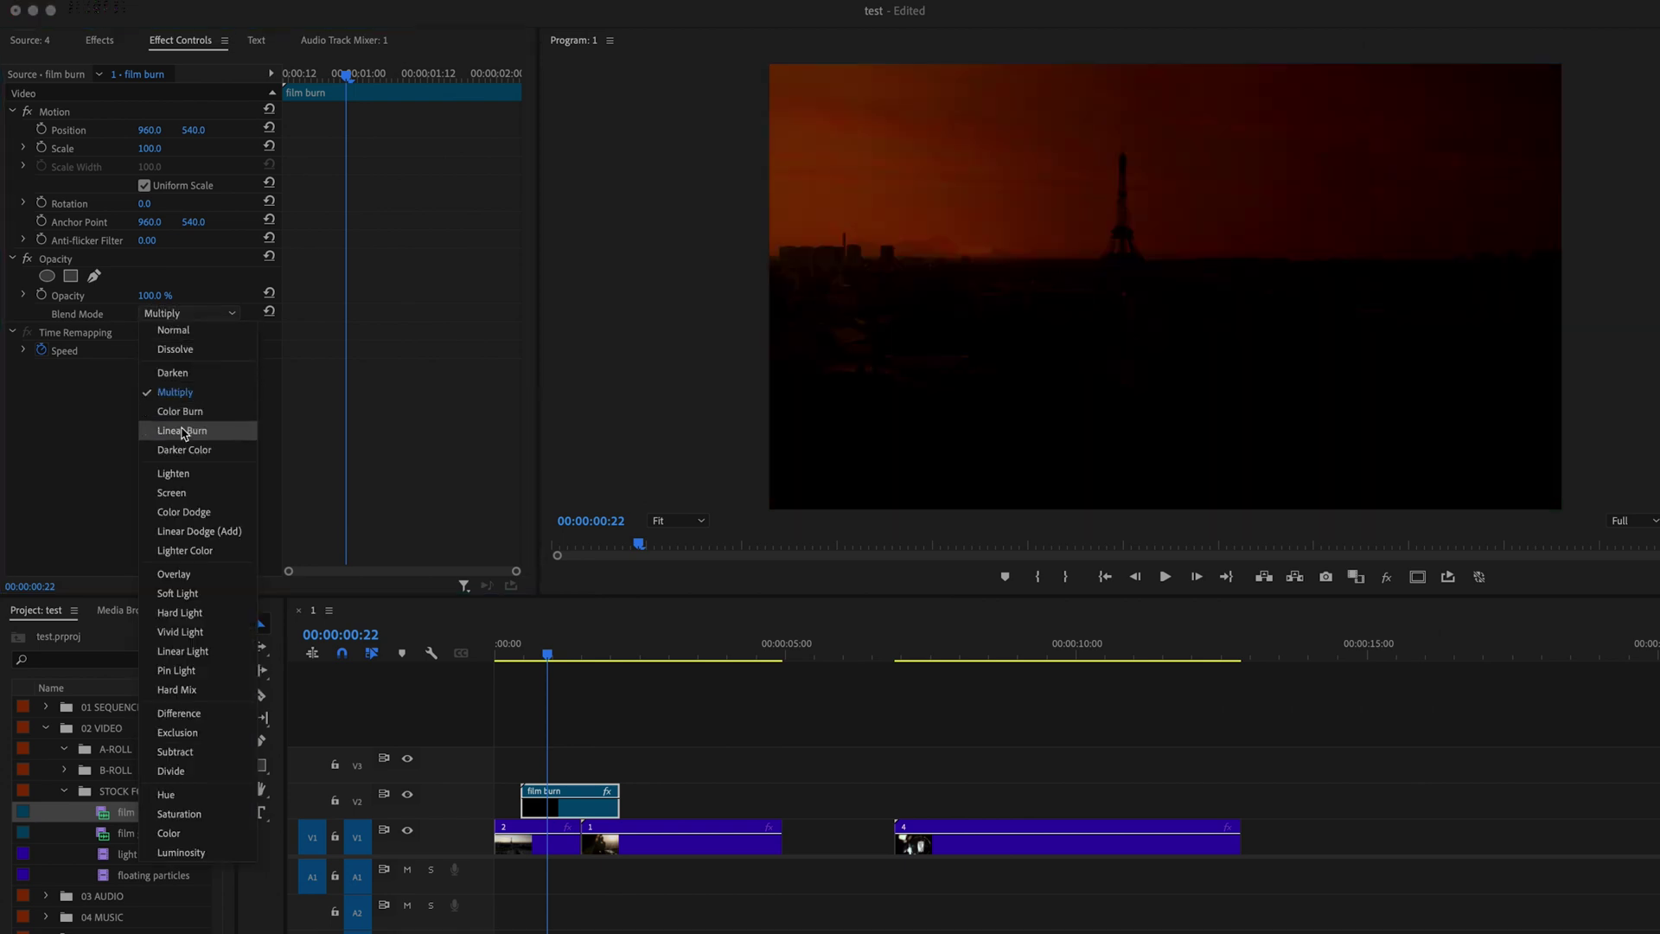
pyautogui.click(183, 432)
pyautogui.click(215, 315)
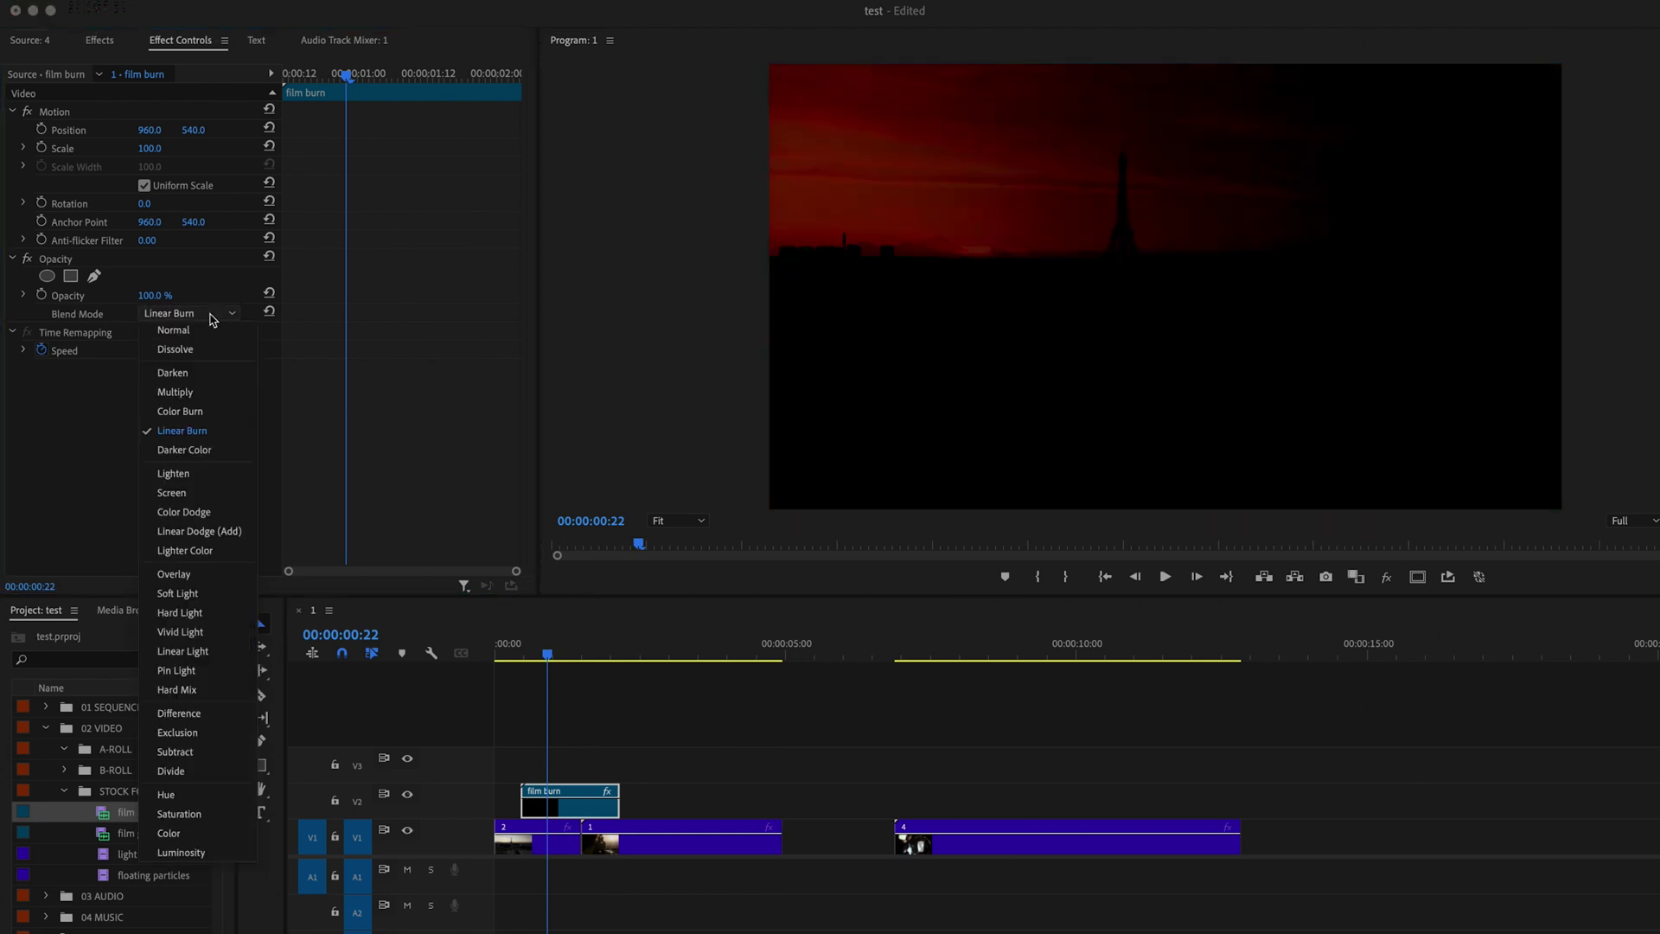
pyautogui.click(207, 453)
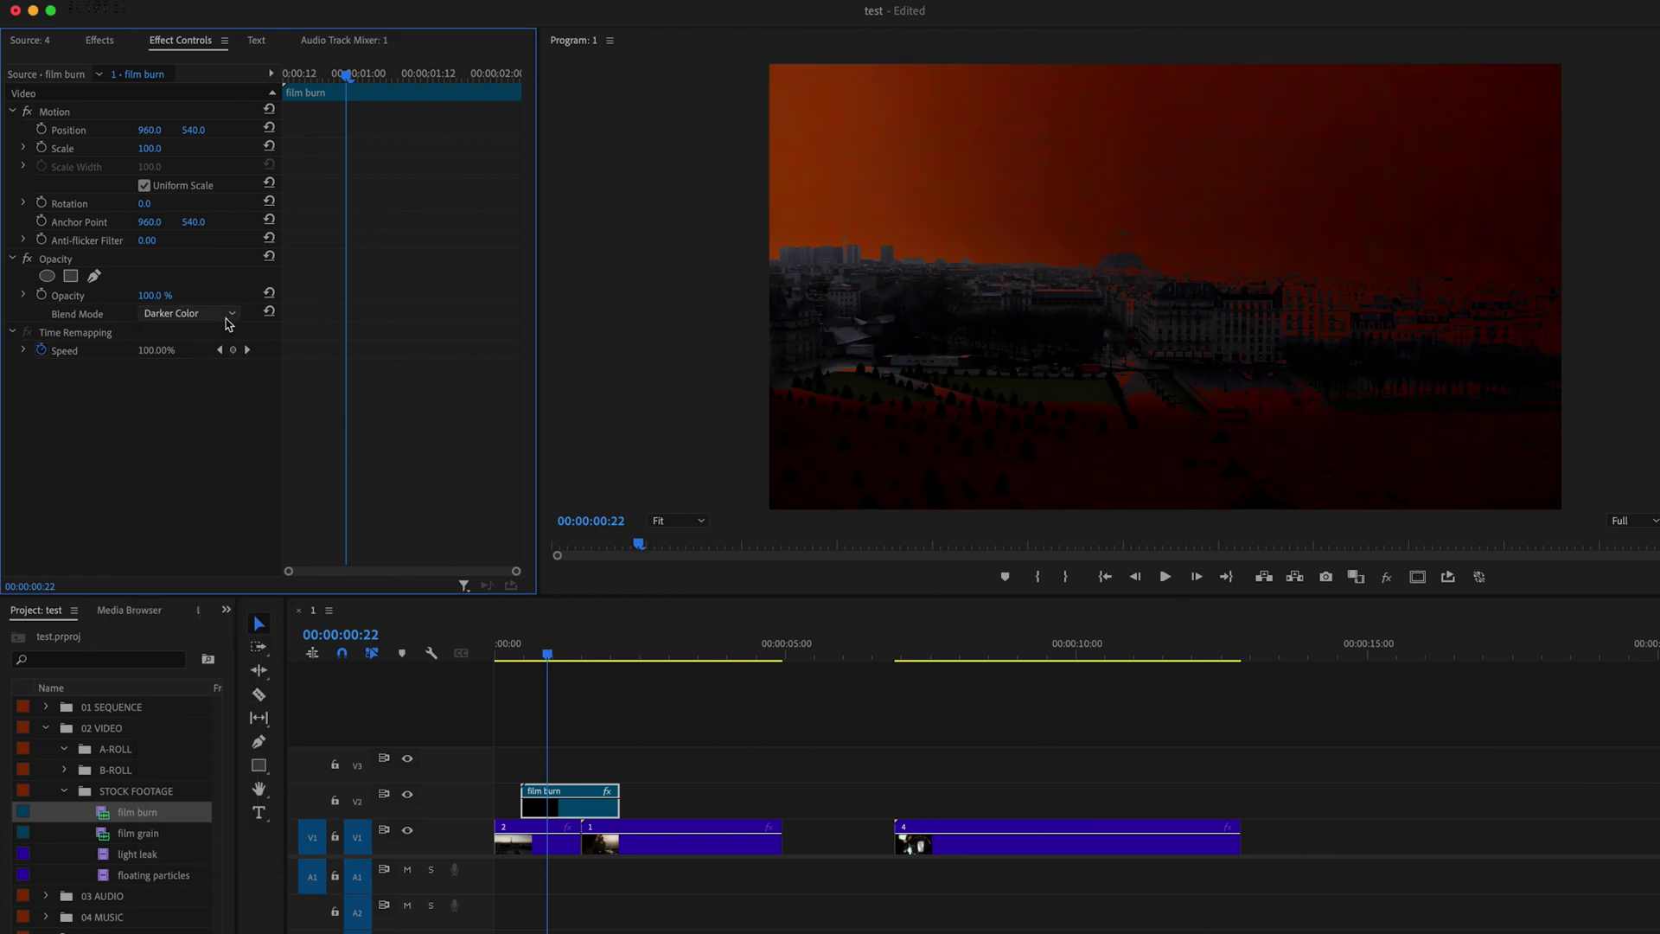
# Try Screen, Color Dodge and Linear Dodge (Add) blend modes on the film burn
pyautogui.click(228, 317)
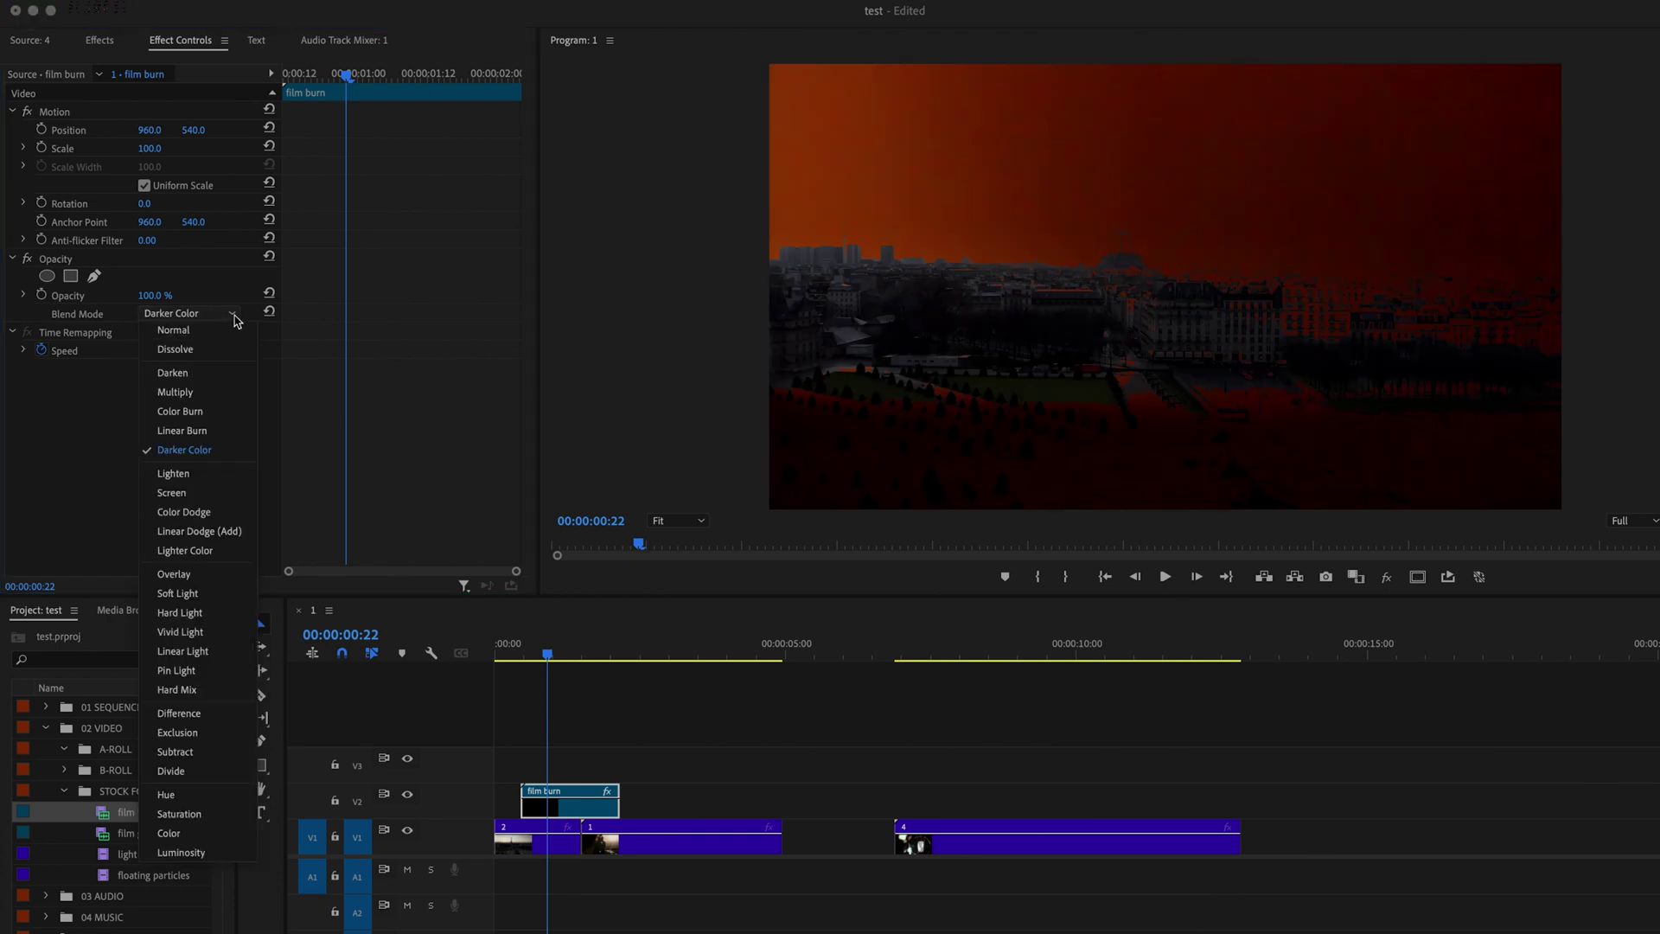
pyautogui.click(219, 493)
pyautogui.click(212, 315)
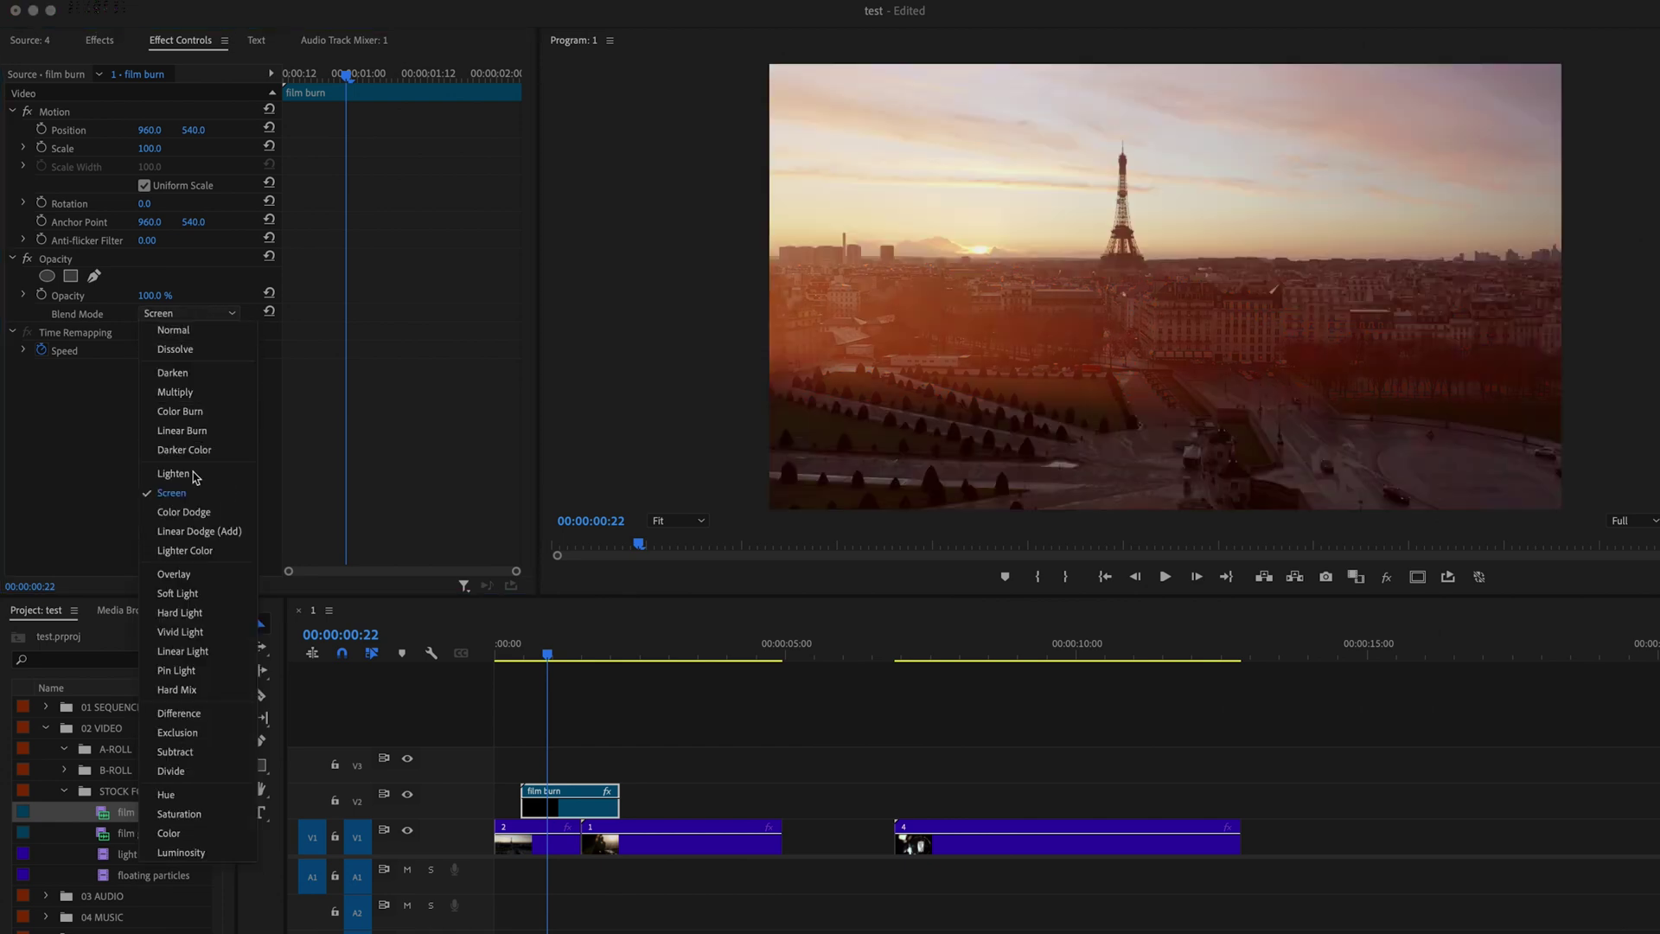
pyautogui.click(198, 517)
pyautogui.click(241, 317)
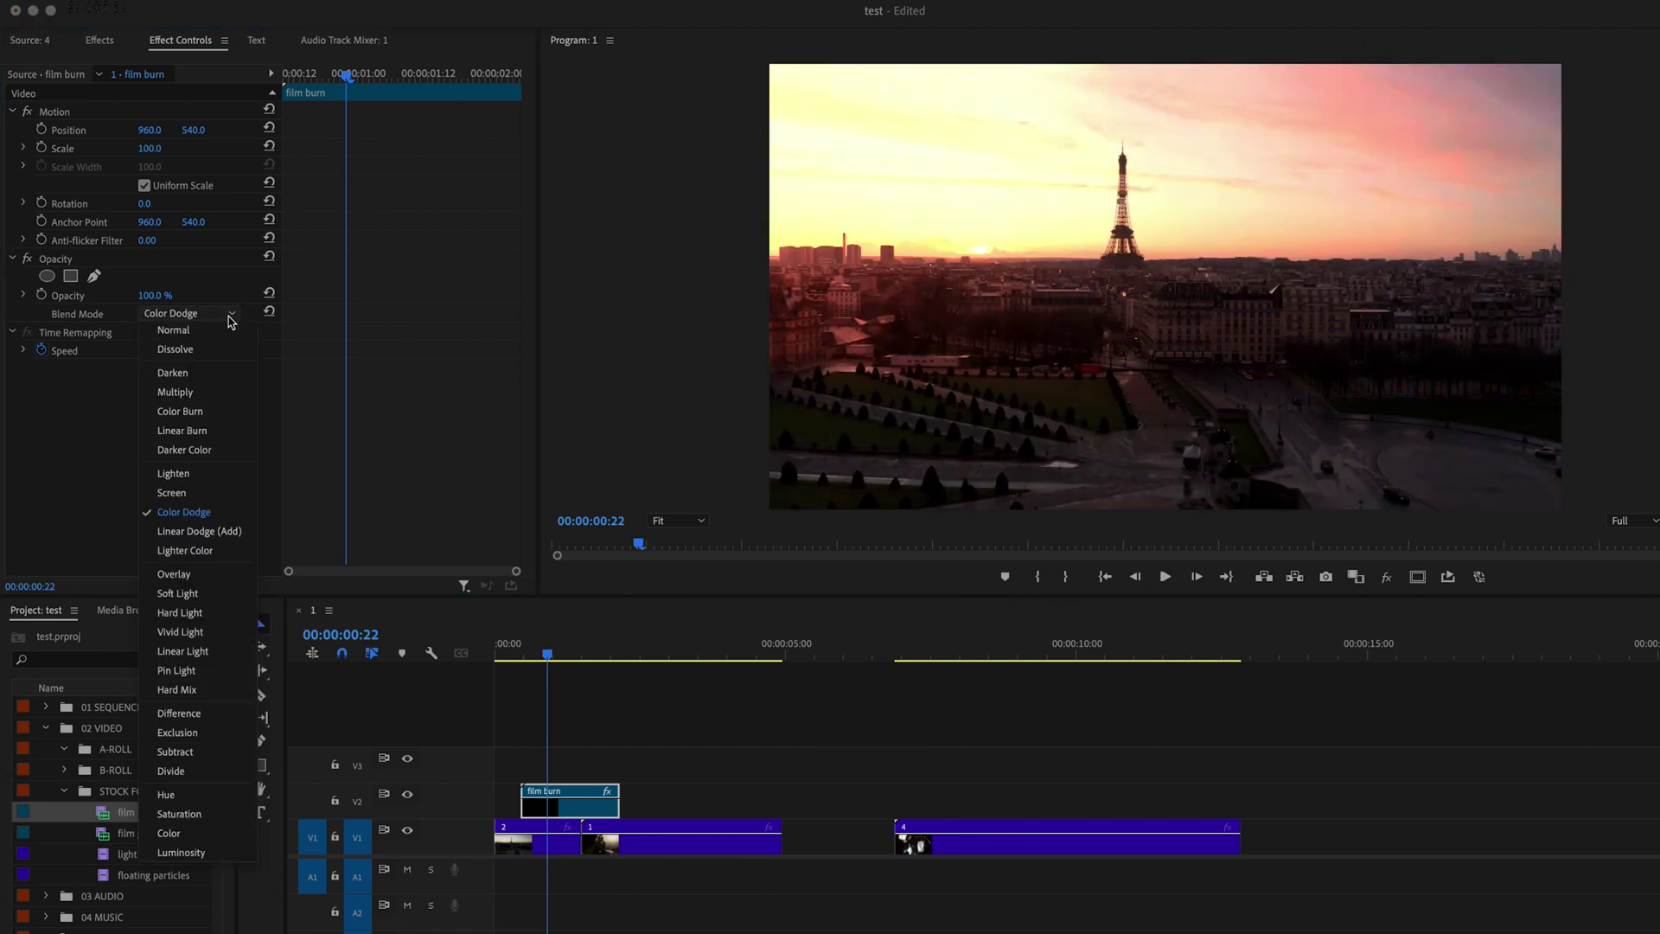
pyautogui.click(216, 534)
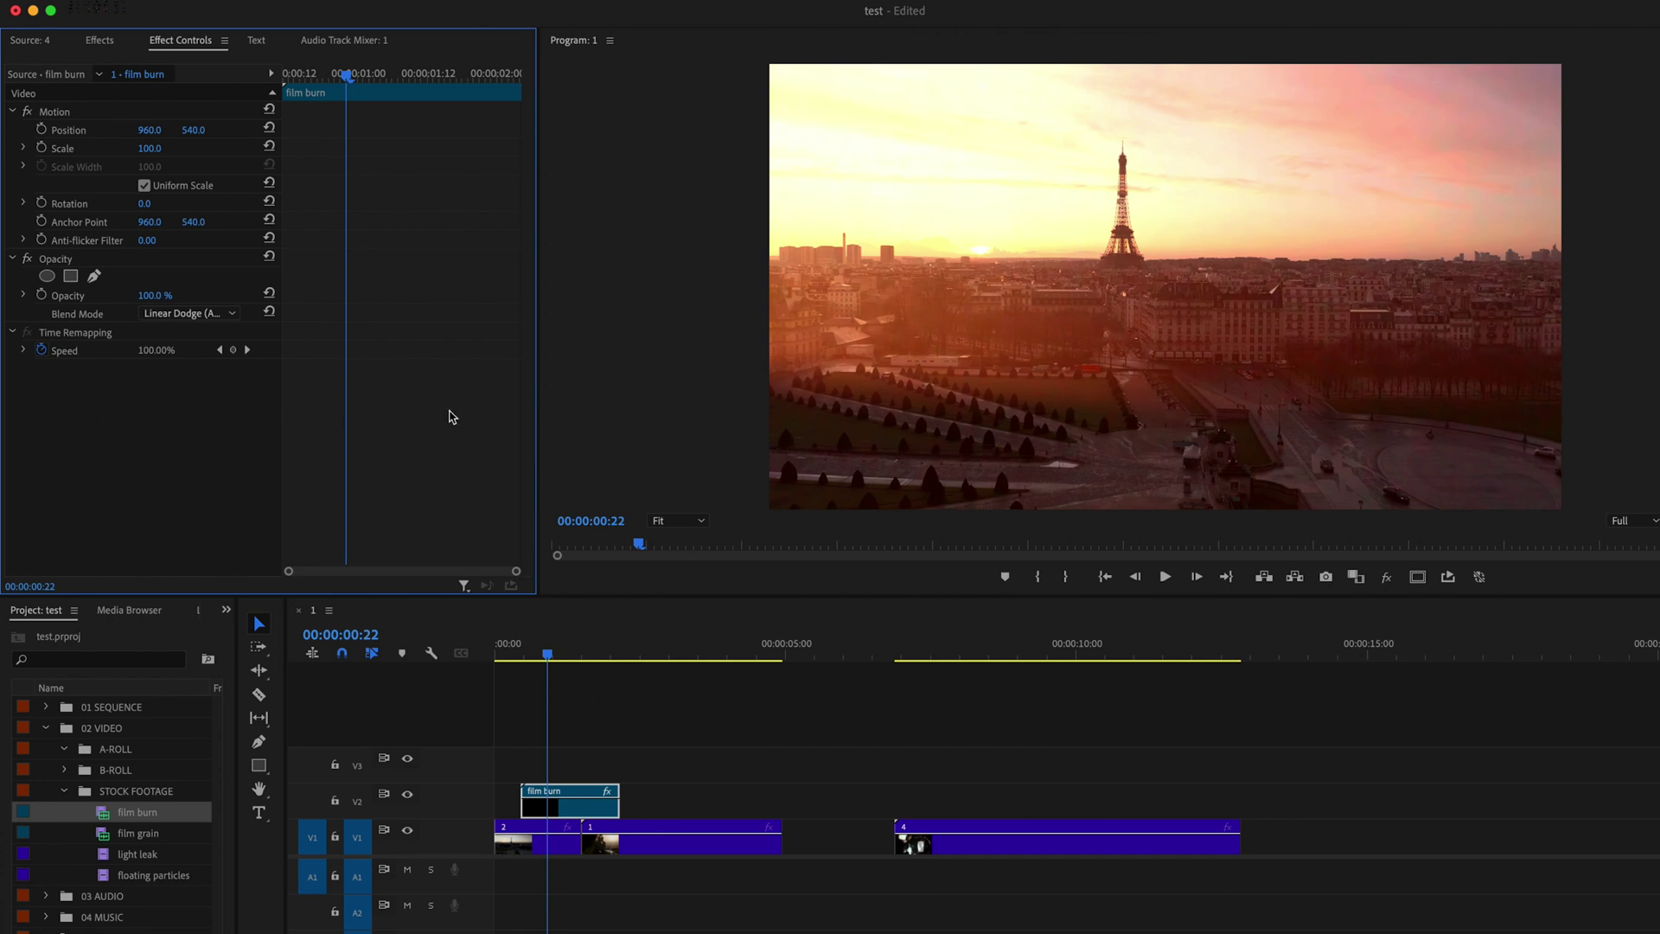
pyautogui.click(223, 316)
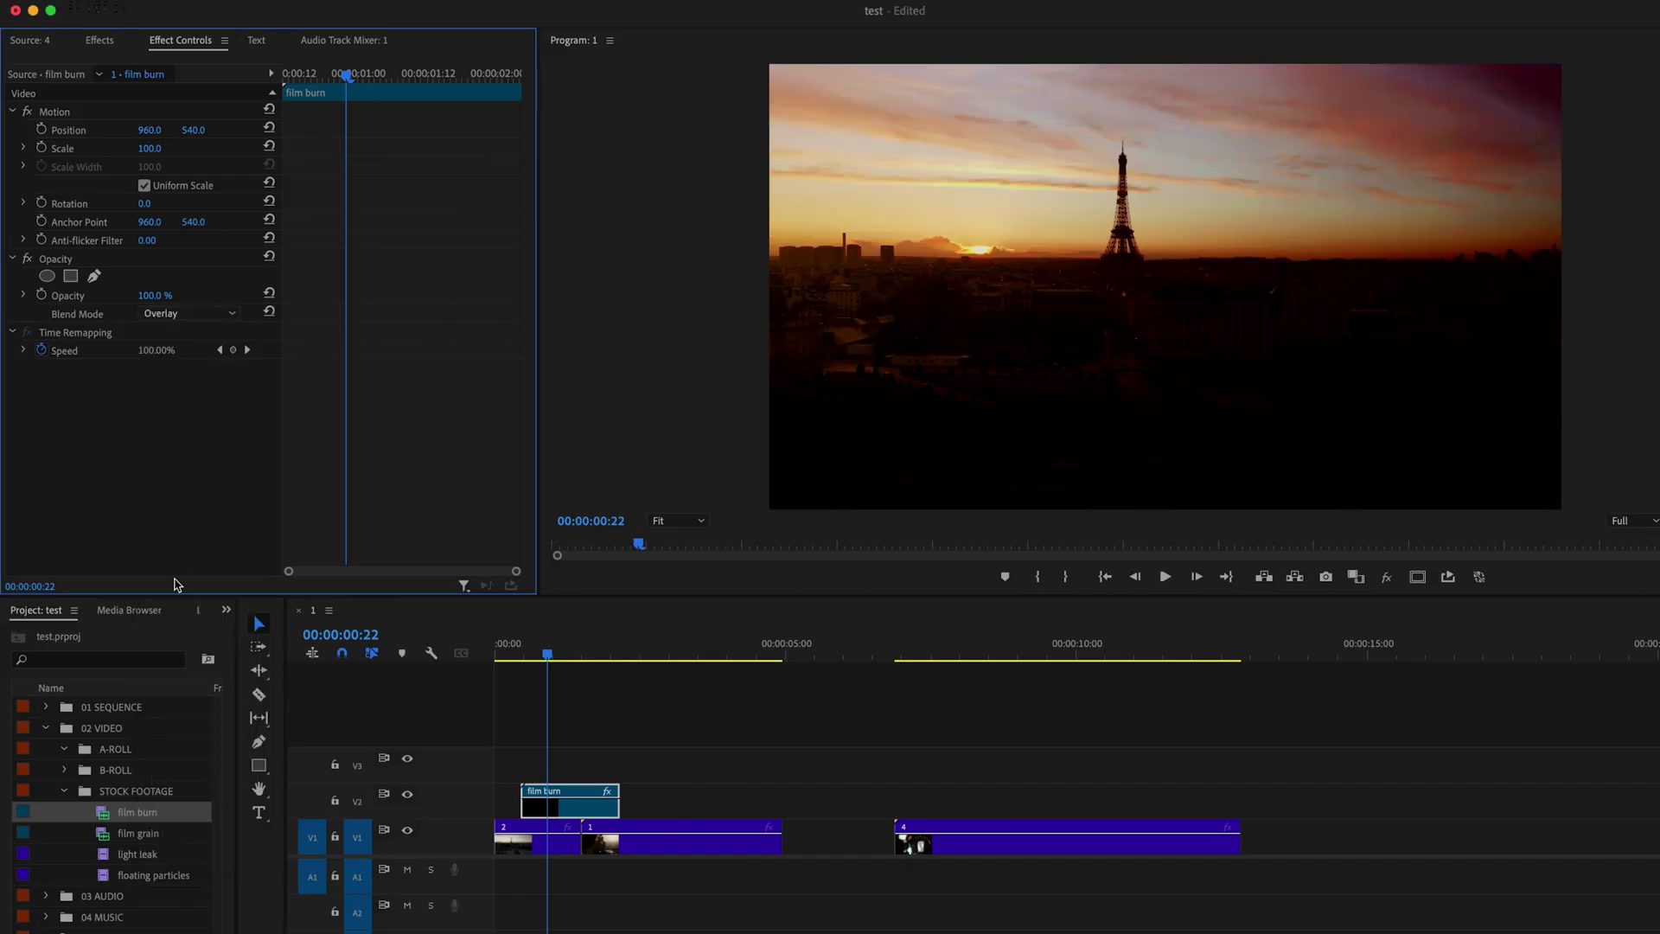
# Cycle the film burn through Hard Light, Pin Light and Difference, ending on Hue
pyautogui.click(207, 314)
pyautogui.click(208, 619)
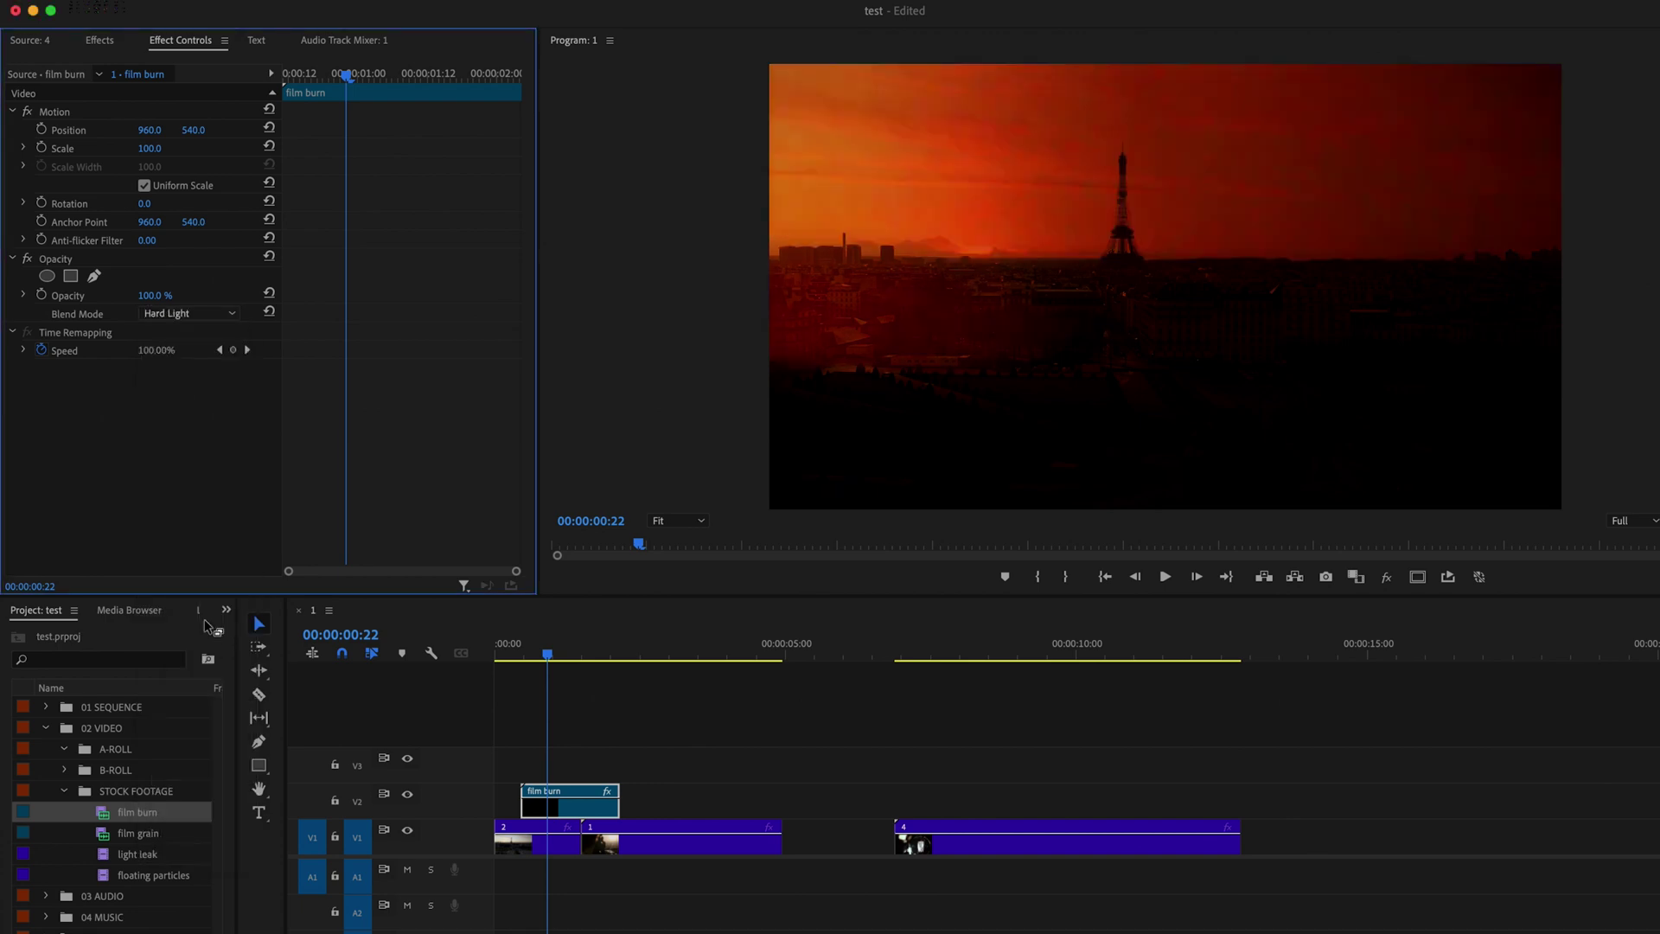
pyautogui.click(226, 307)
pyautogui.click(199, 670)
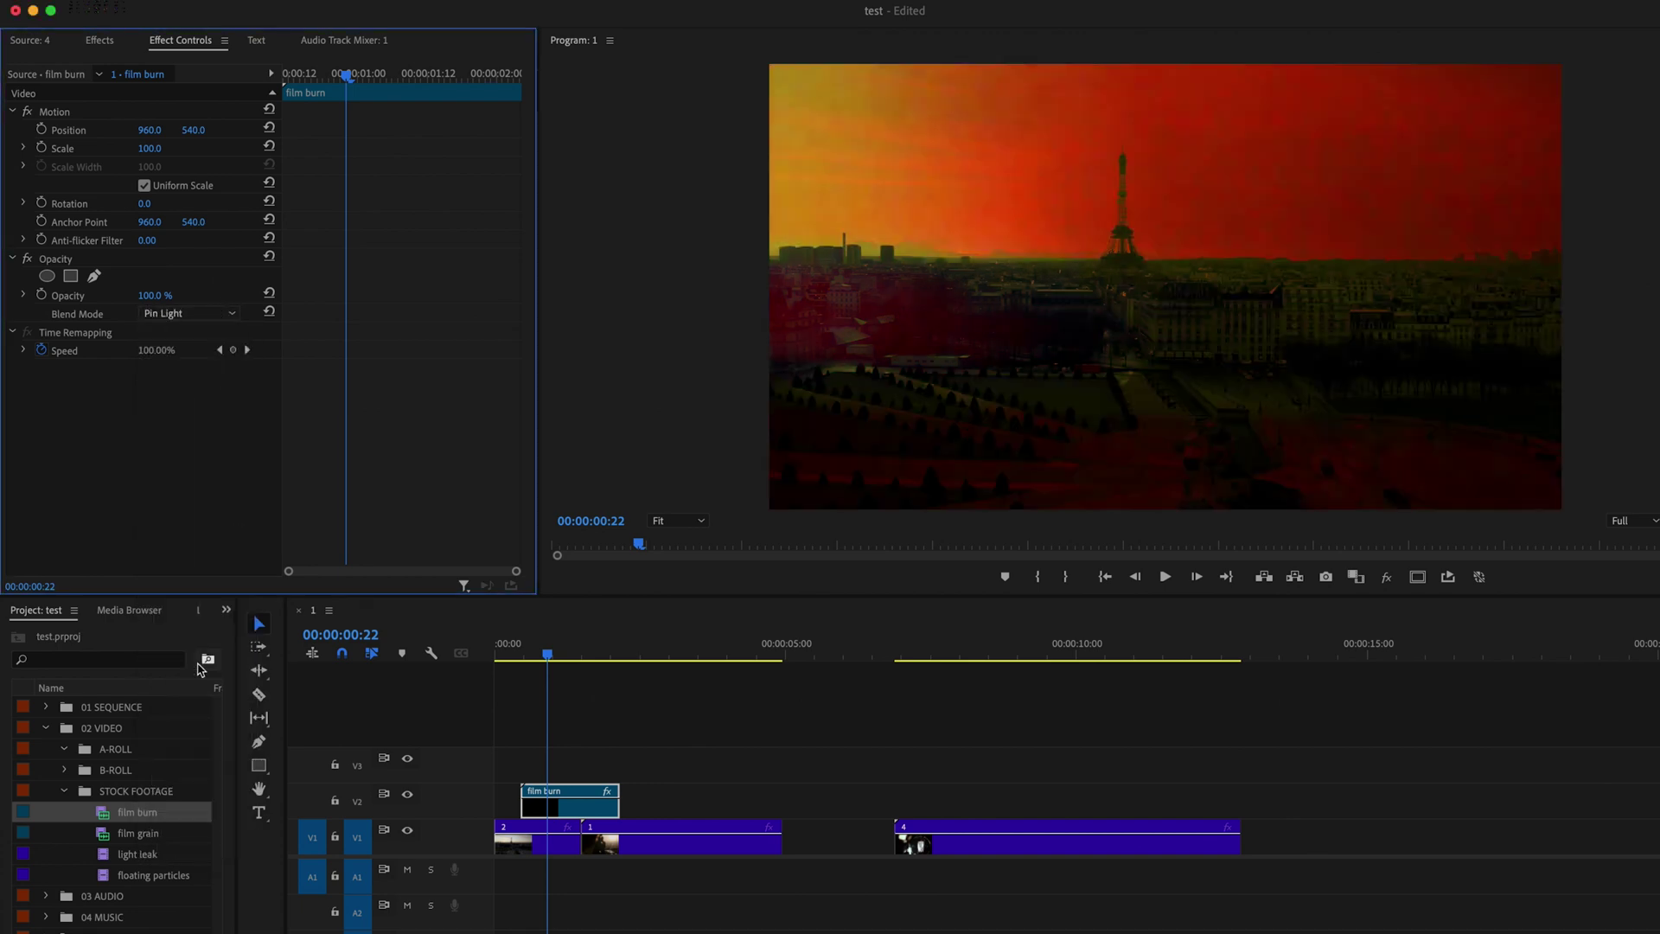
pyautogui.click(208, 313)
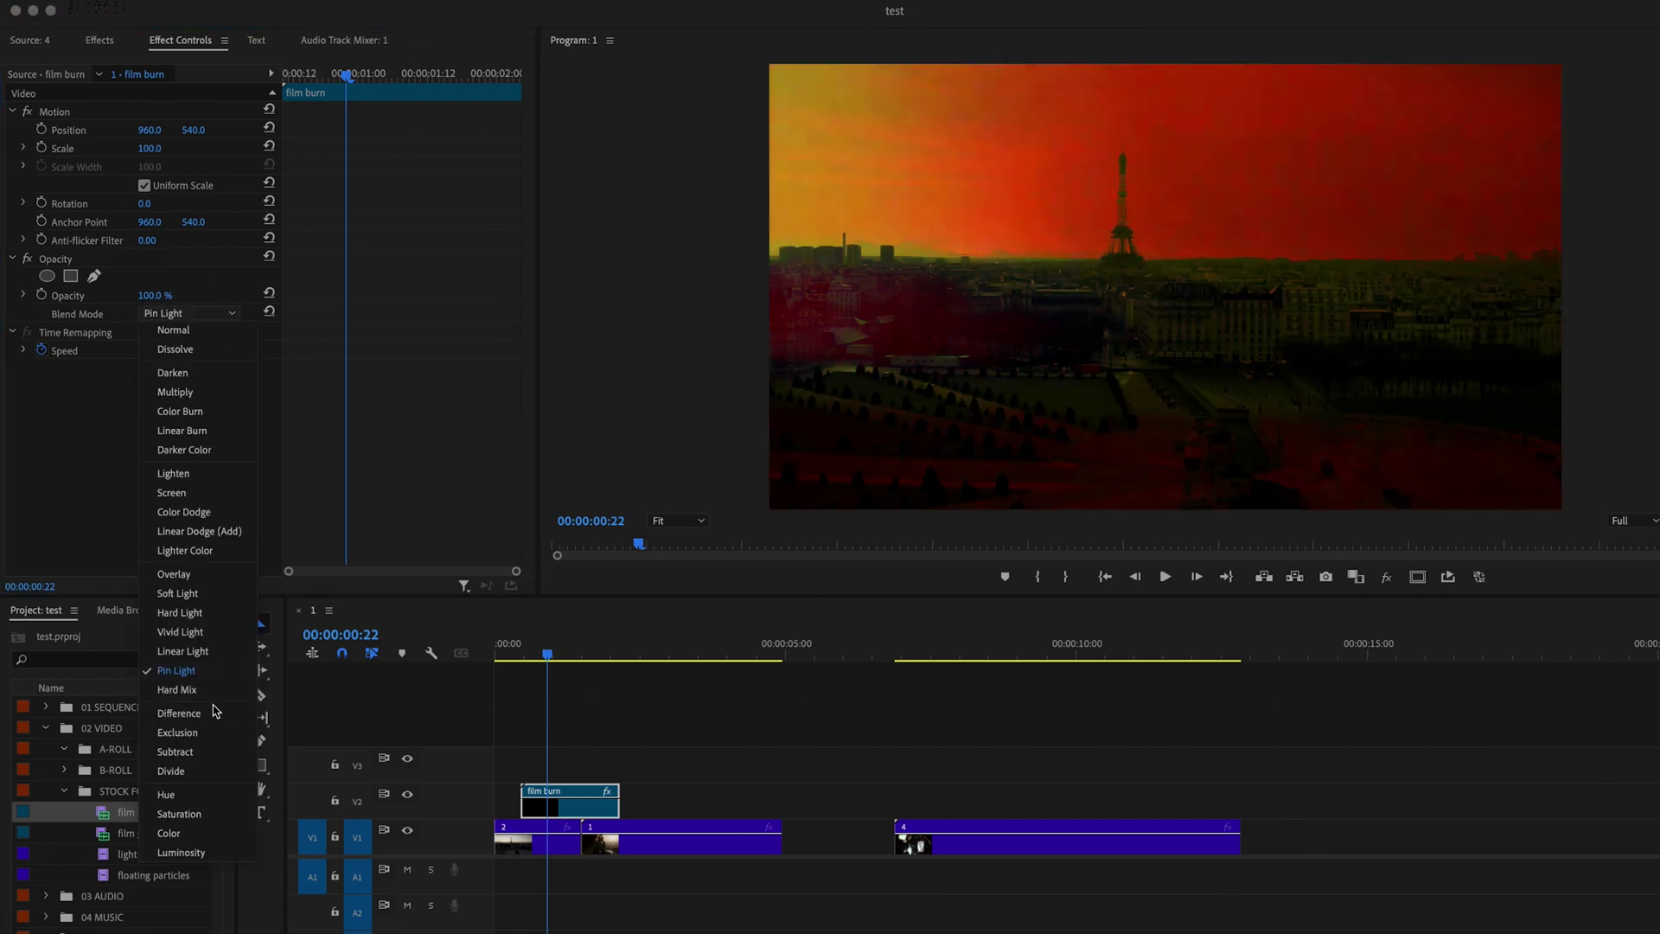
pyautogui.click(213, 713)
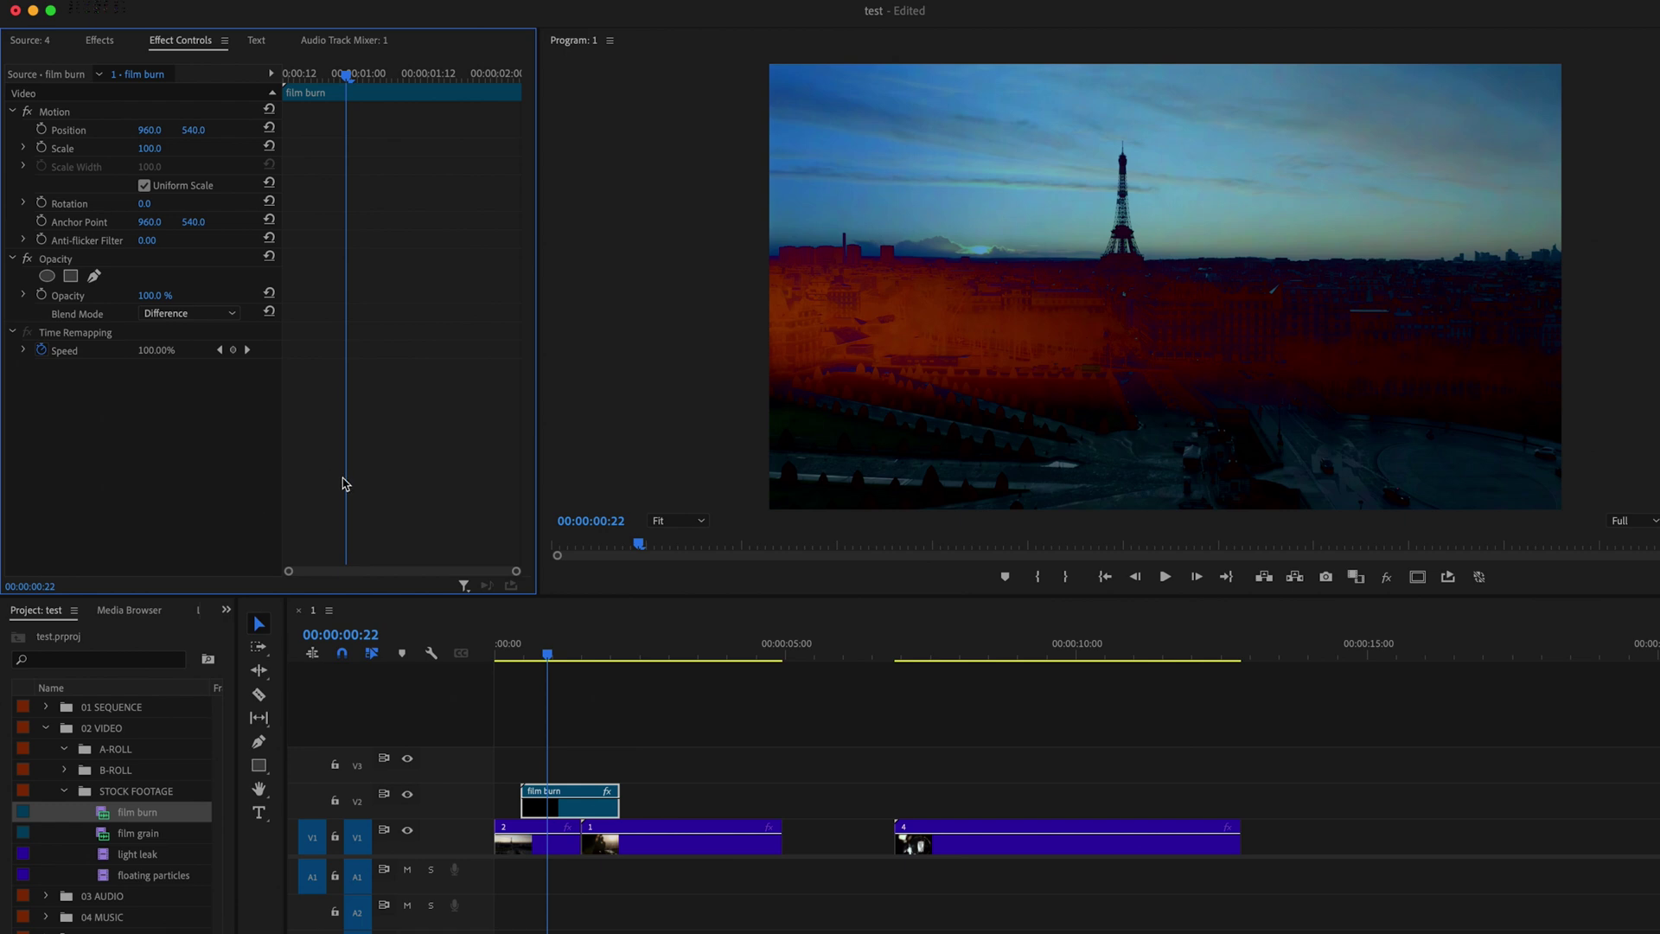
pyautogui.click(219, 314)
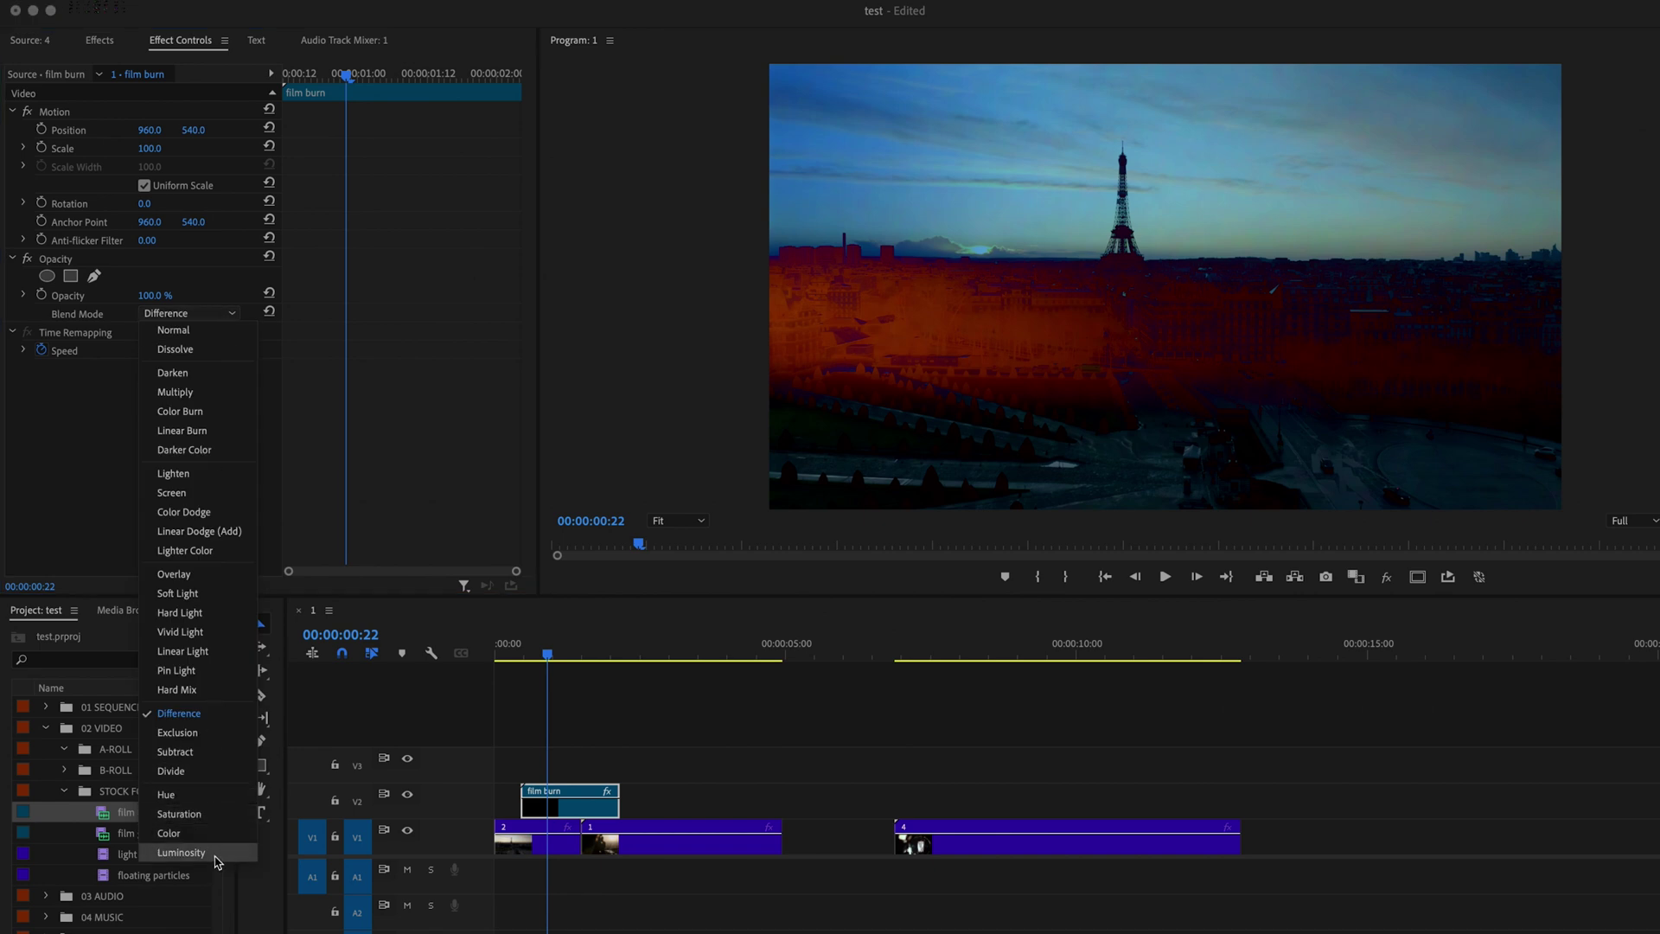
pyautogui.click(189, 795)
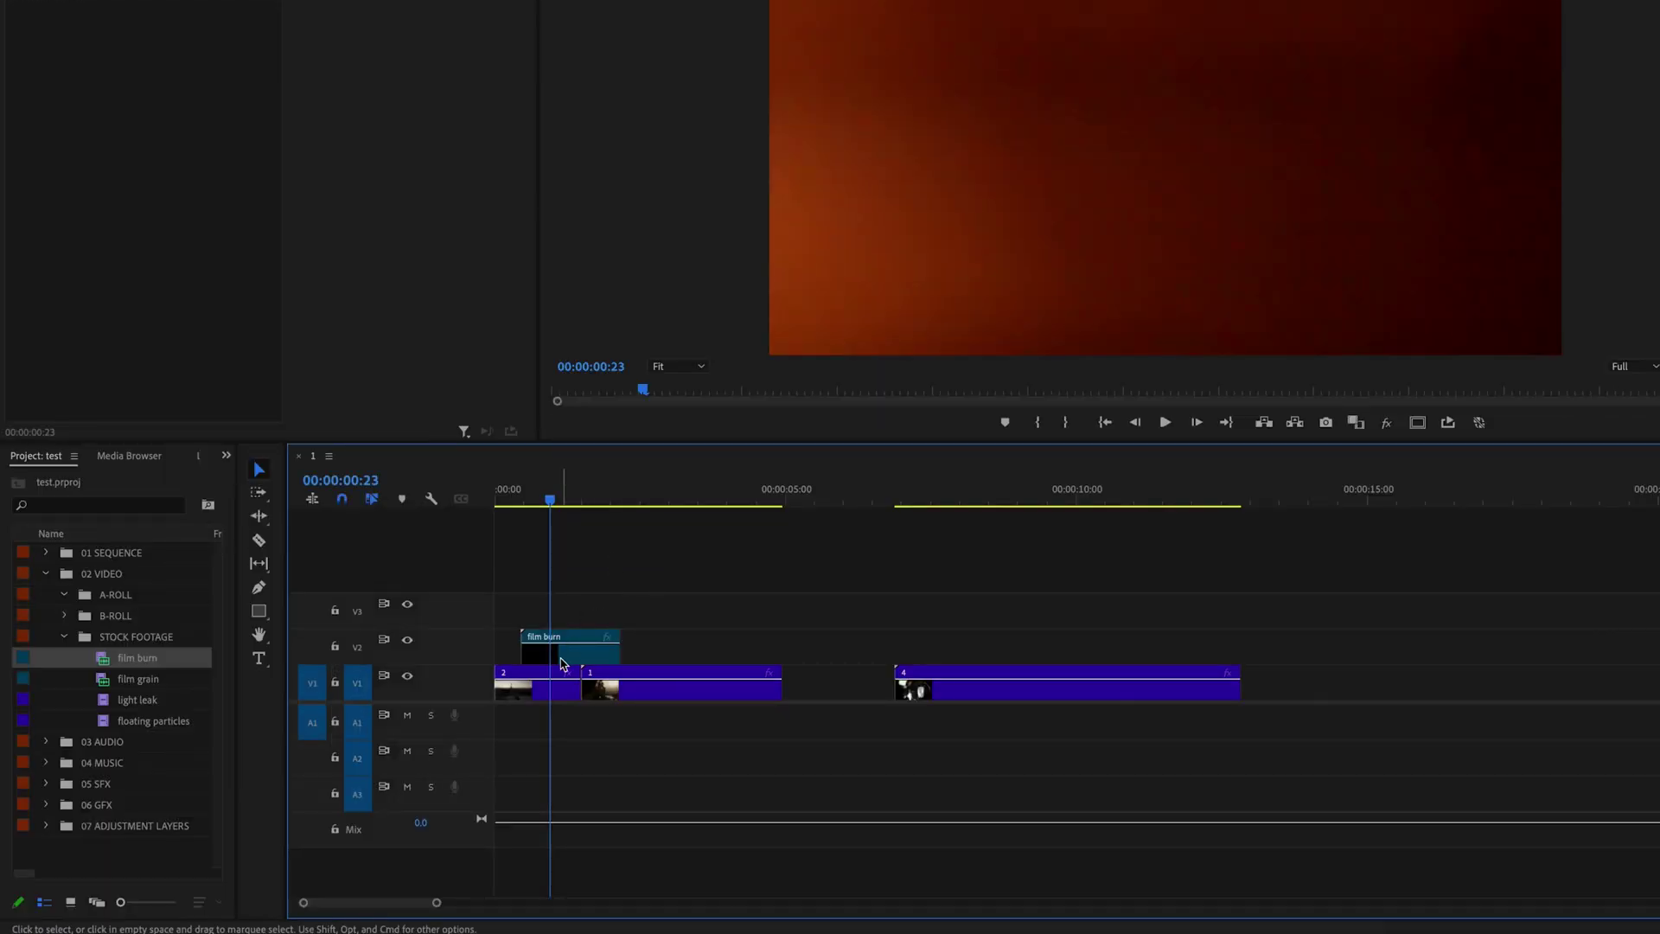
# Set the V2 film burn overlay's blend mode to Lighten and play it back
pyautogui.click(564, 659)
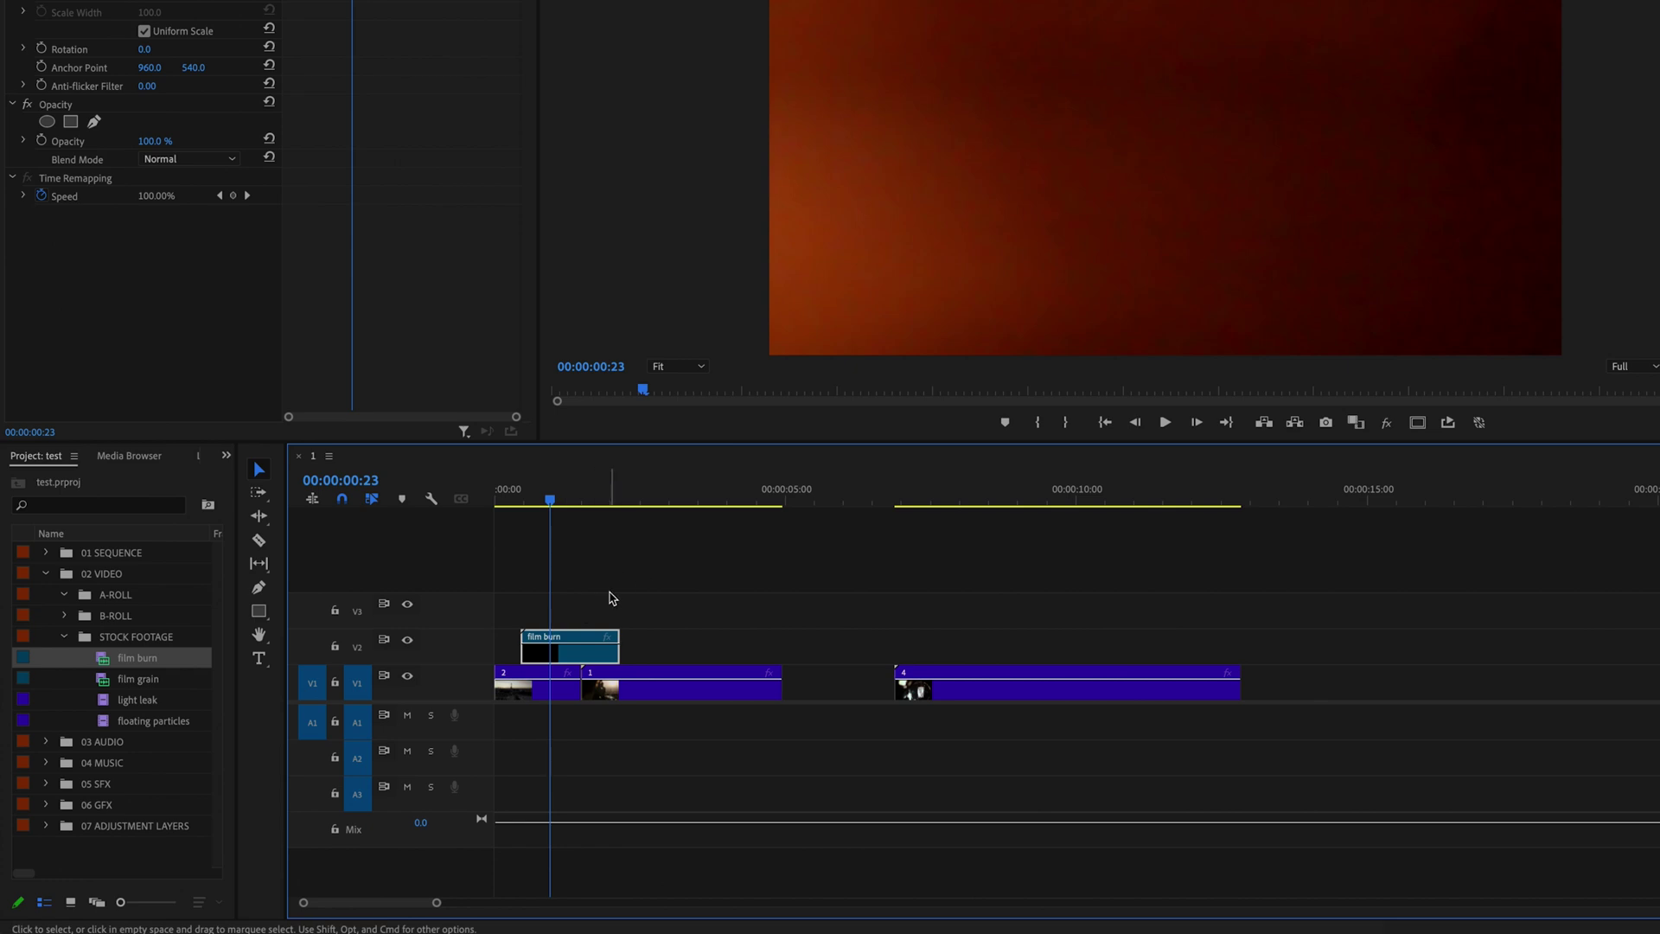
pyautogui.press('Right')
pyautogui.press('Right')
pyautogui.press('Right')
pyautogui.press('Right')
pyautogui.press('Right')
pyautogui.press('Right')
pyautogui.press('Right')
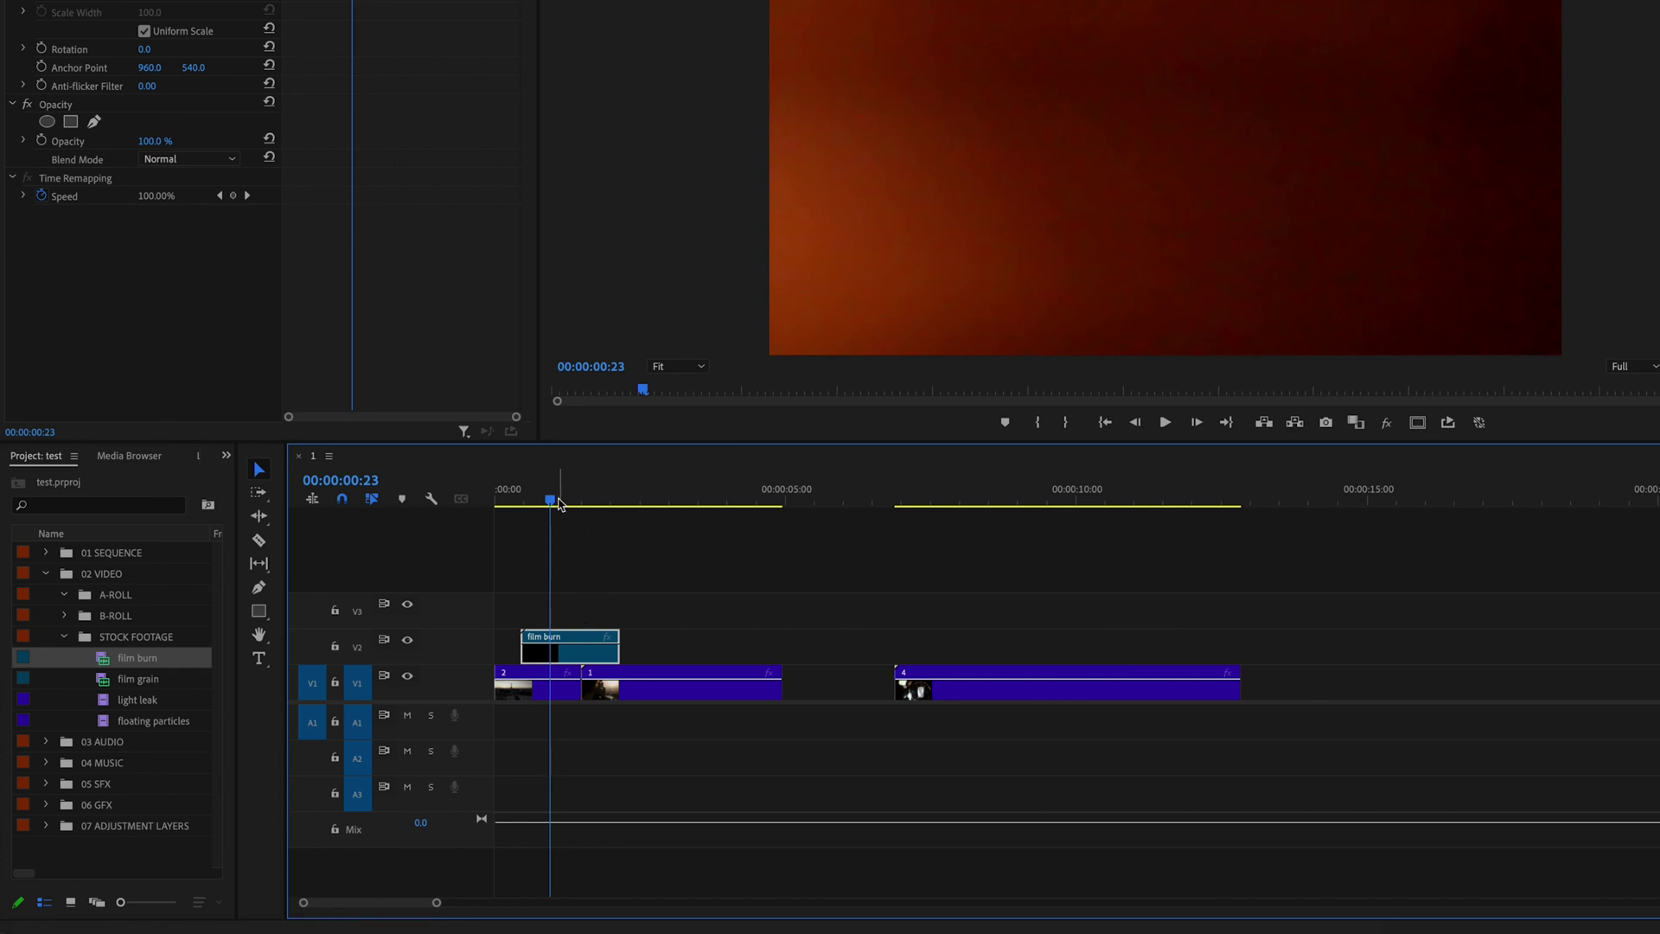
pyautogui.press('Left')
pyautogui.press('Left')
pyautogui.press('Left')
pyautogui.press('Left')
pyautogui.press('Left')
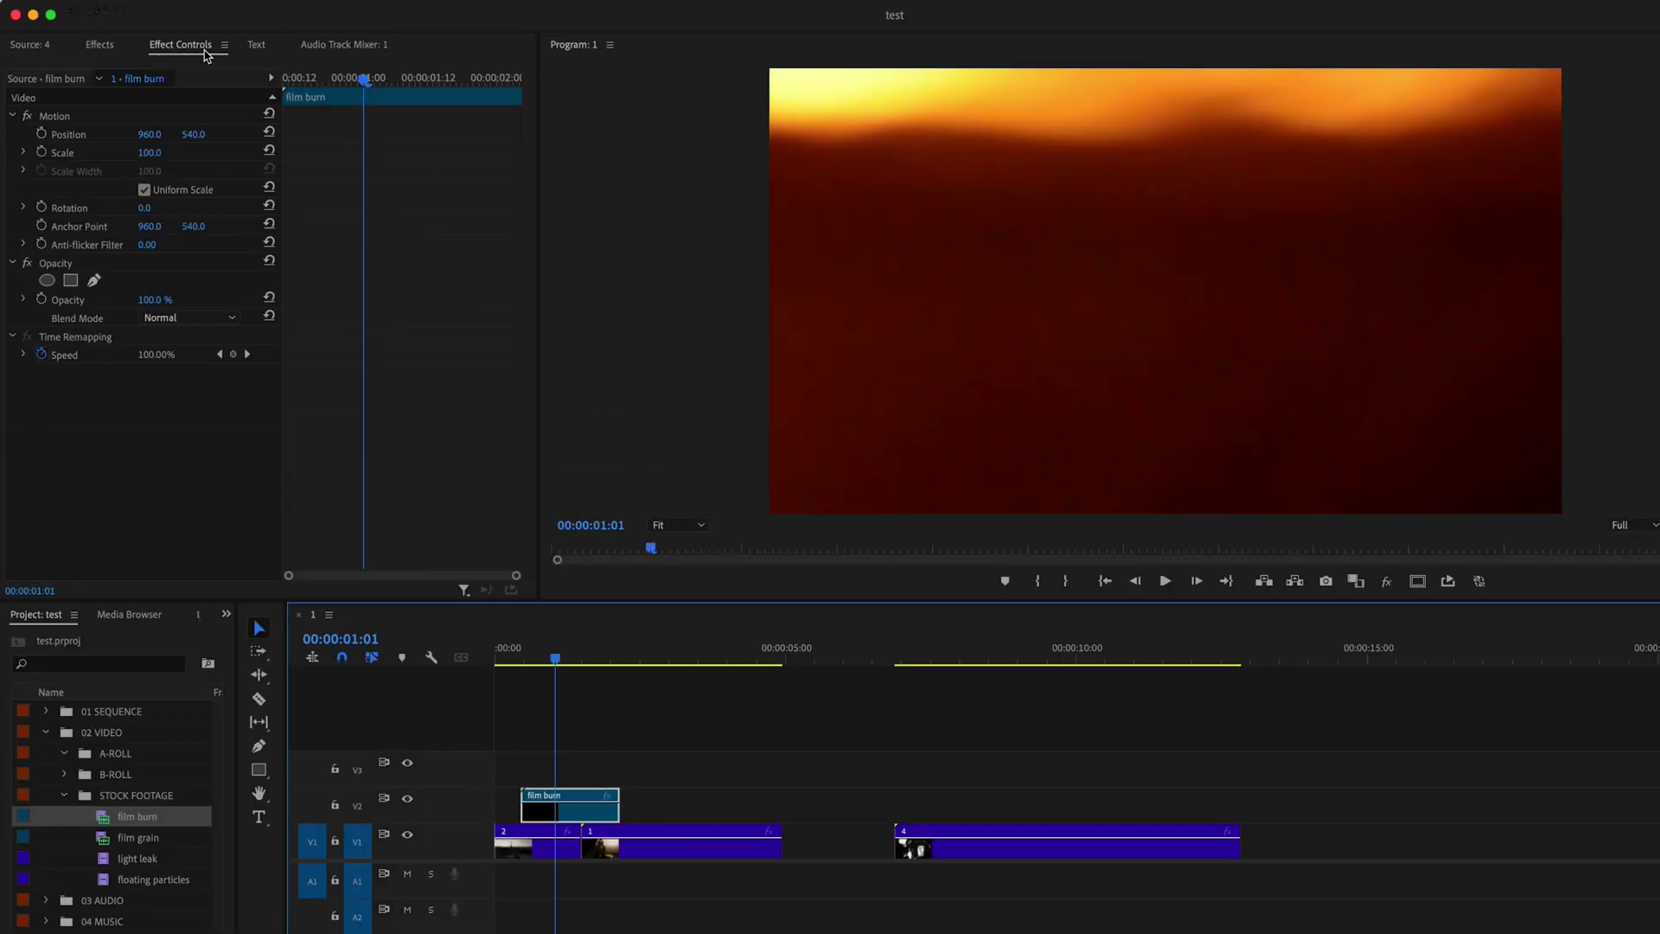
pyautogui.click(177, 319)
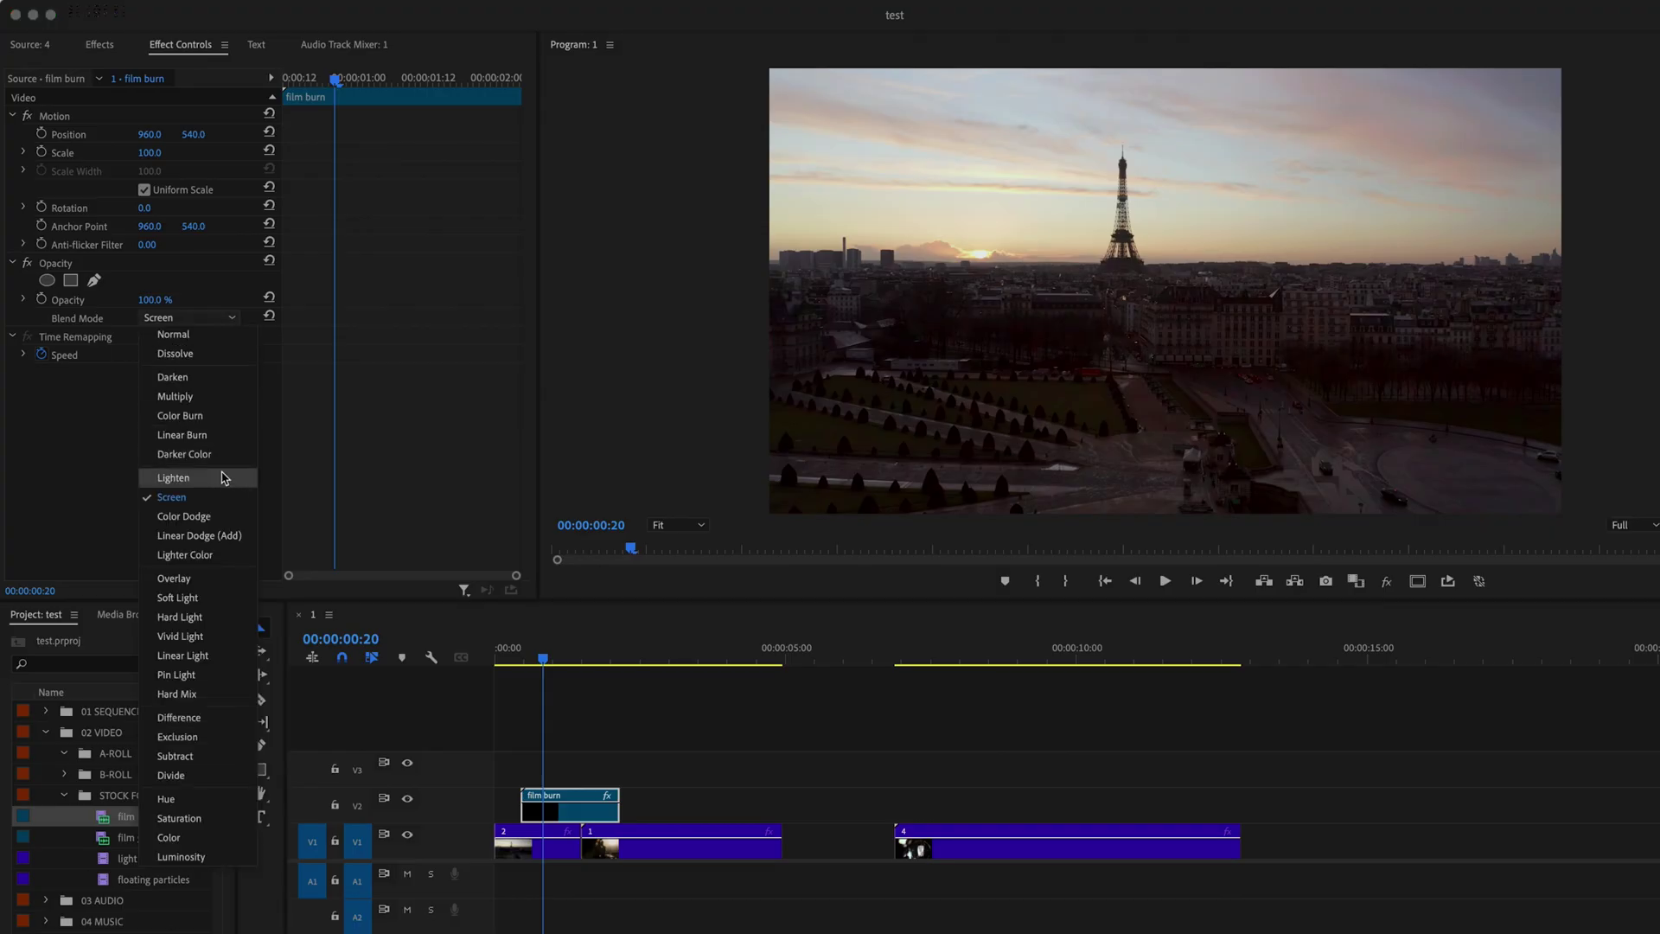
pyautogui.click(219, 477)
pyautogui.press('space')
pyautogui.press('space')
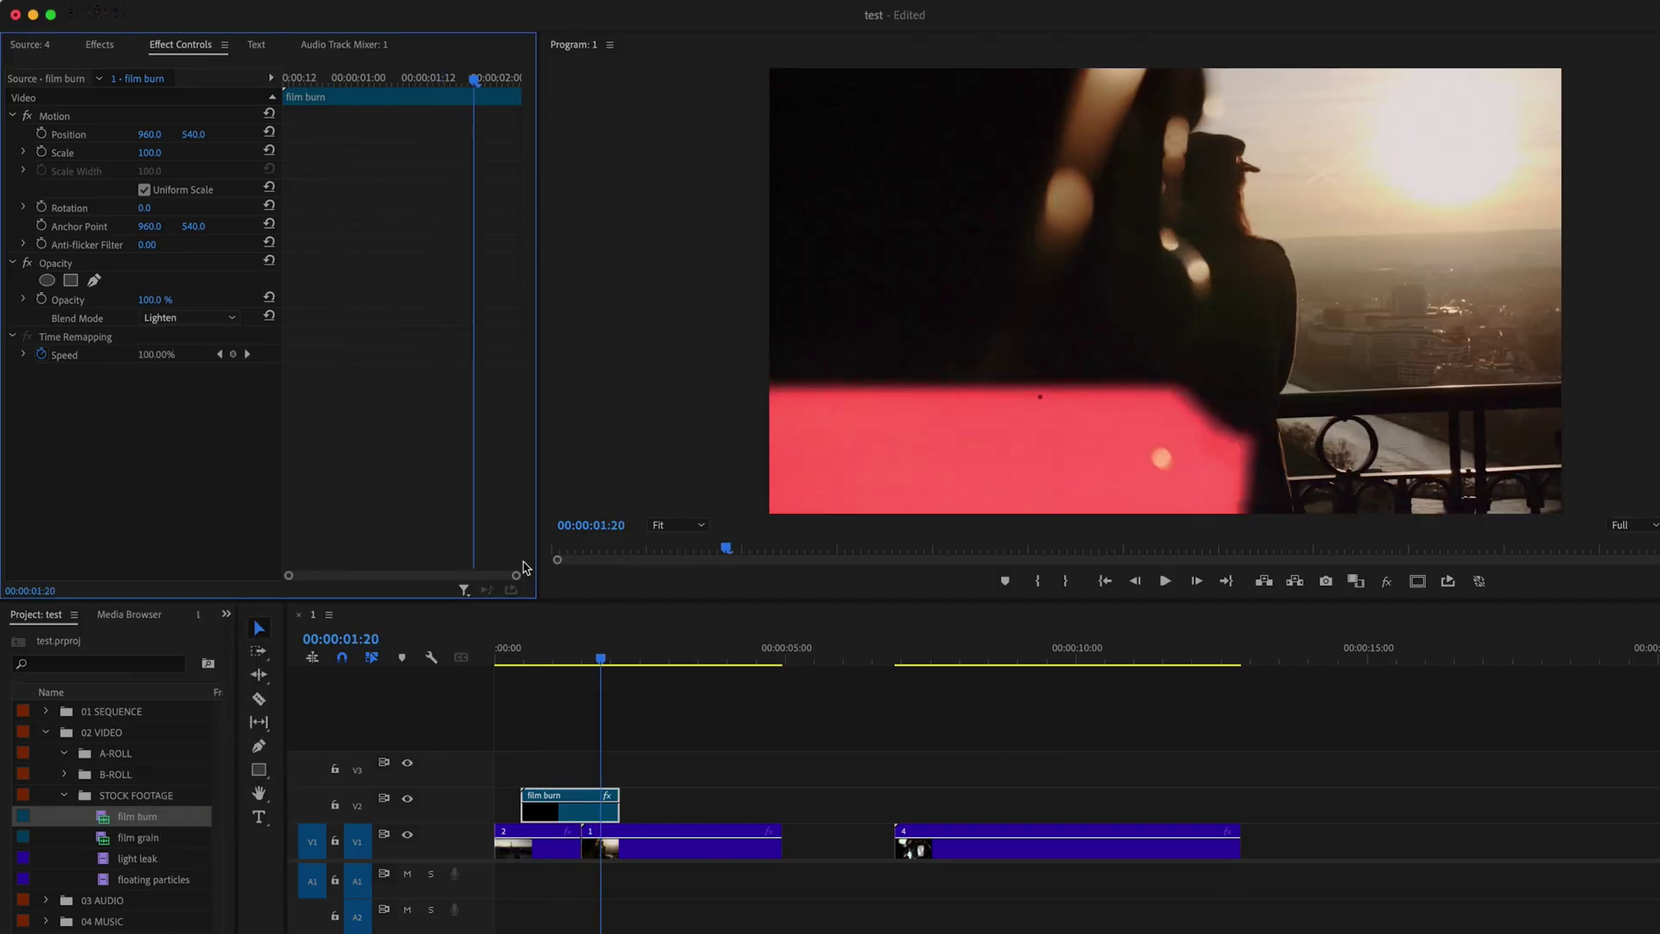
pyautogui.click(205, 318)
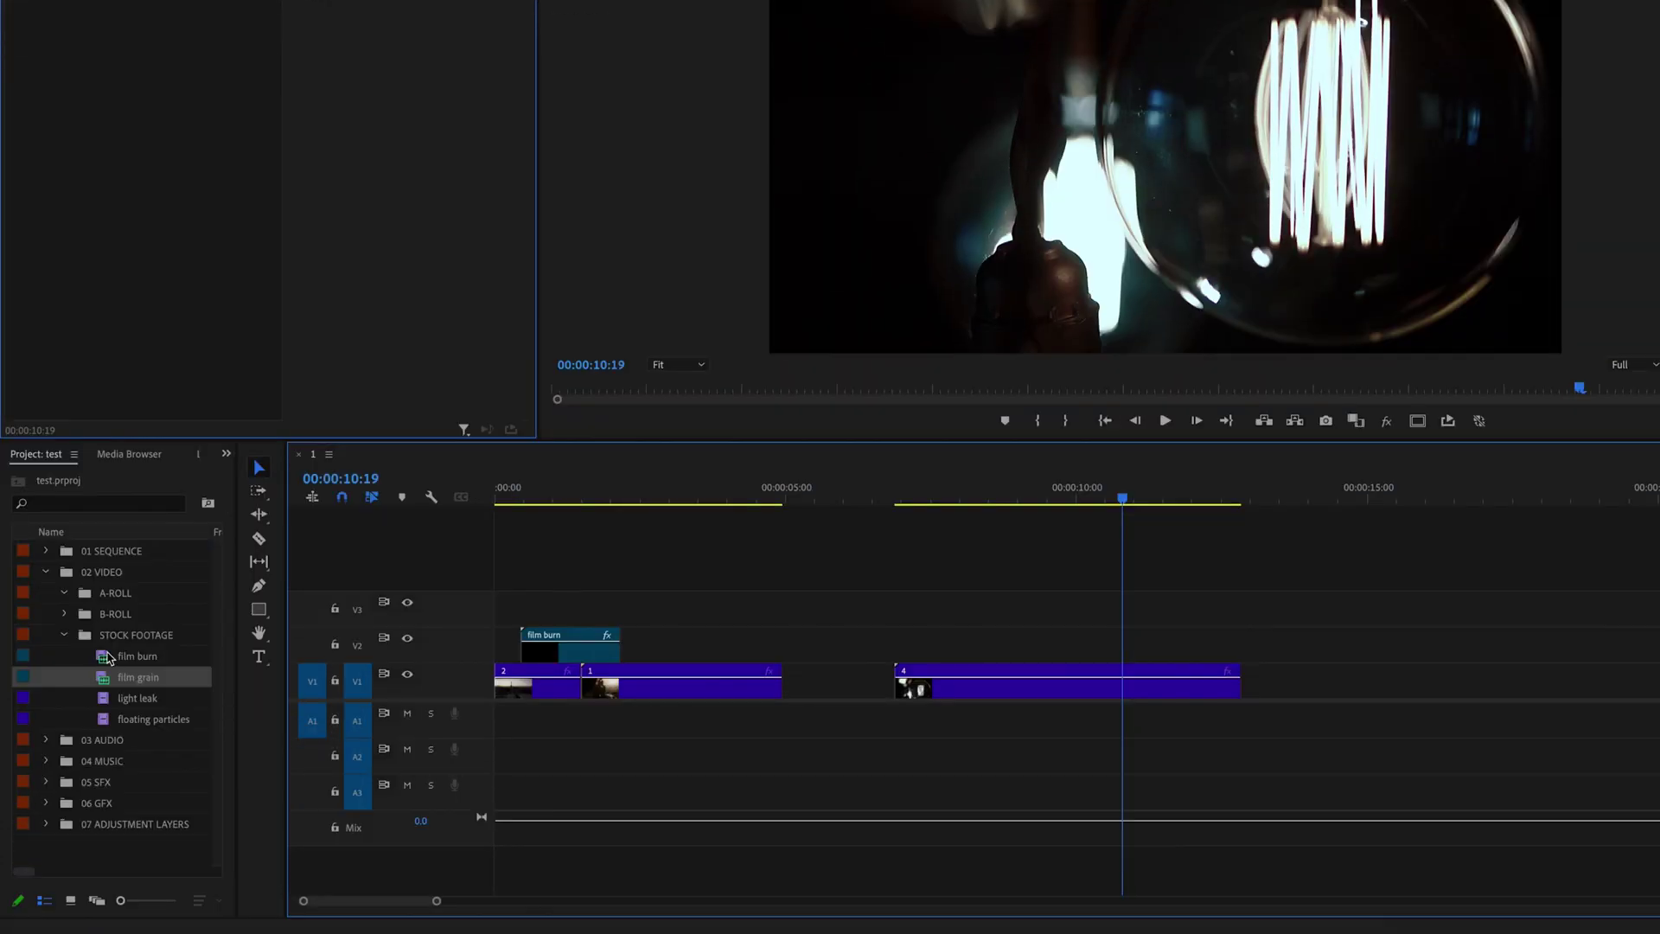
# Place the film grain clip on V2 above the footage and open its blend modes
pyautogui.moveTo(103, 686); pyautogui.dragTo(908, 642)
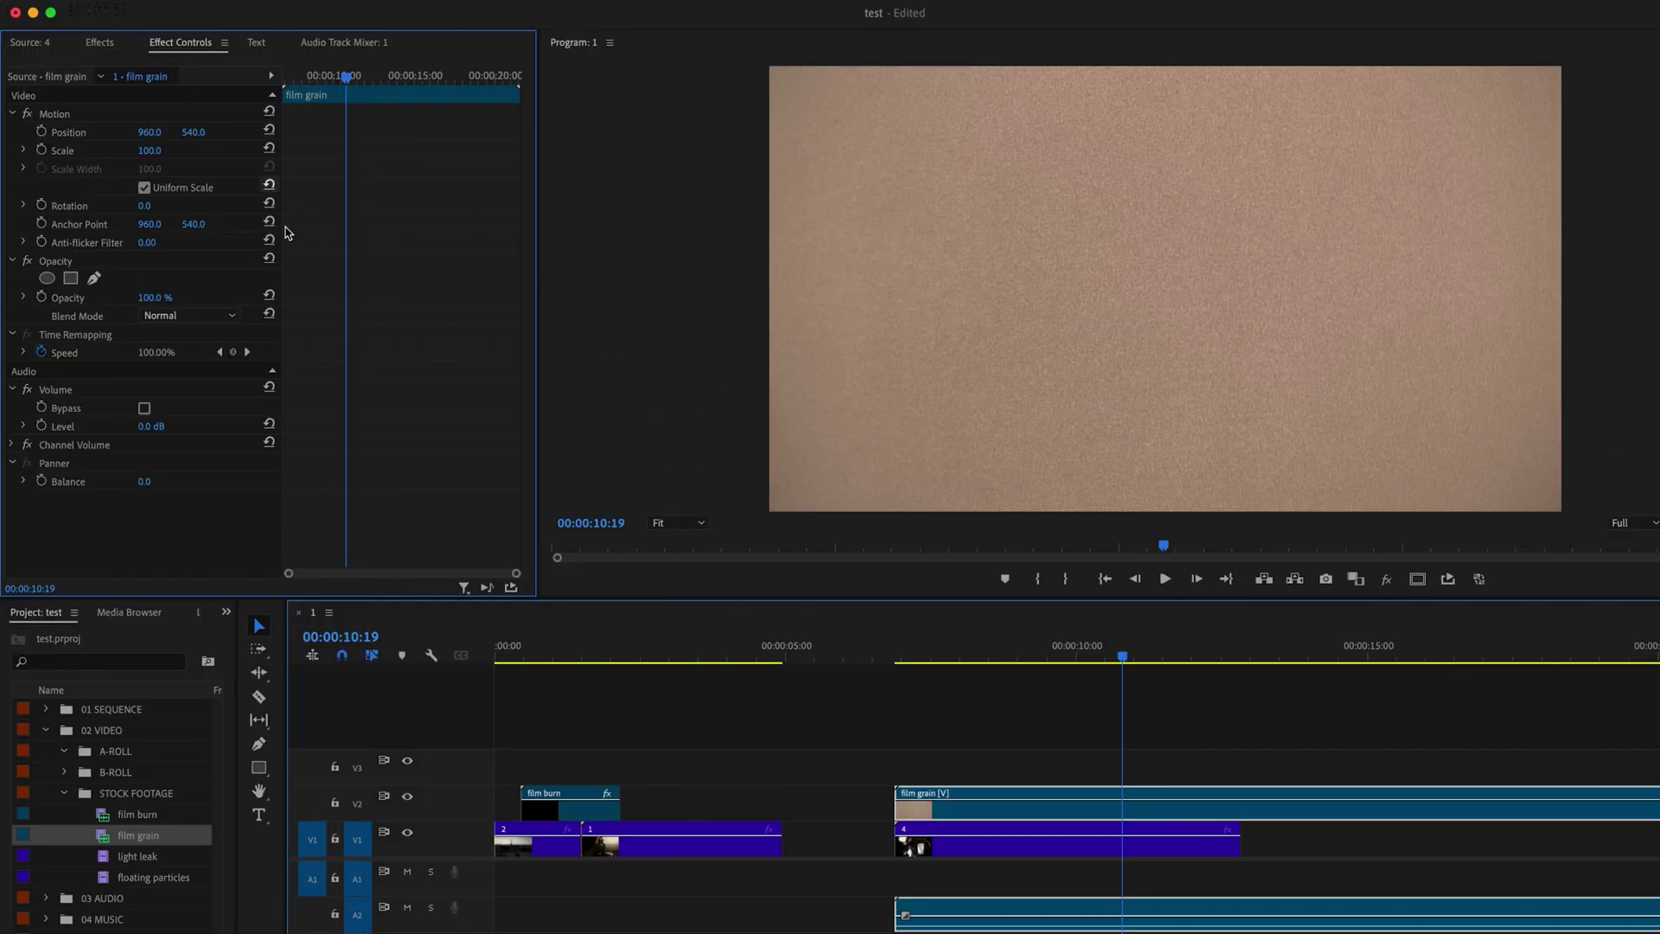
pyautogui.click(230, 317)
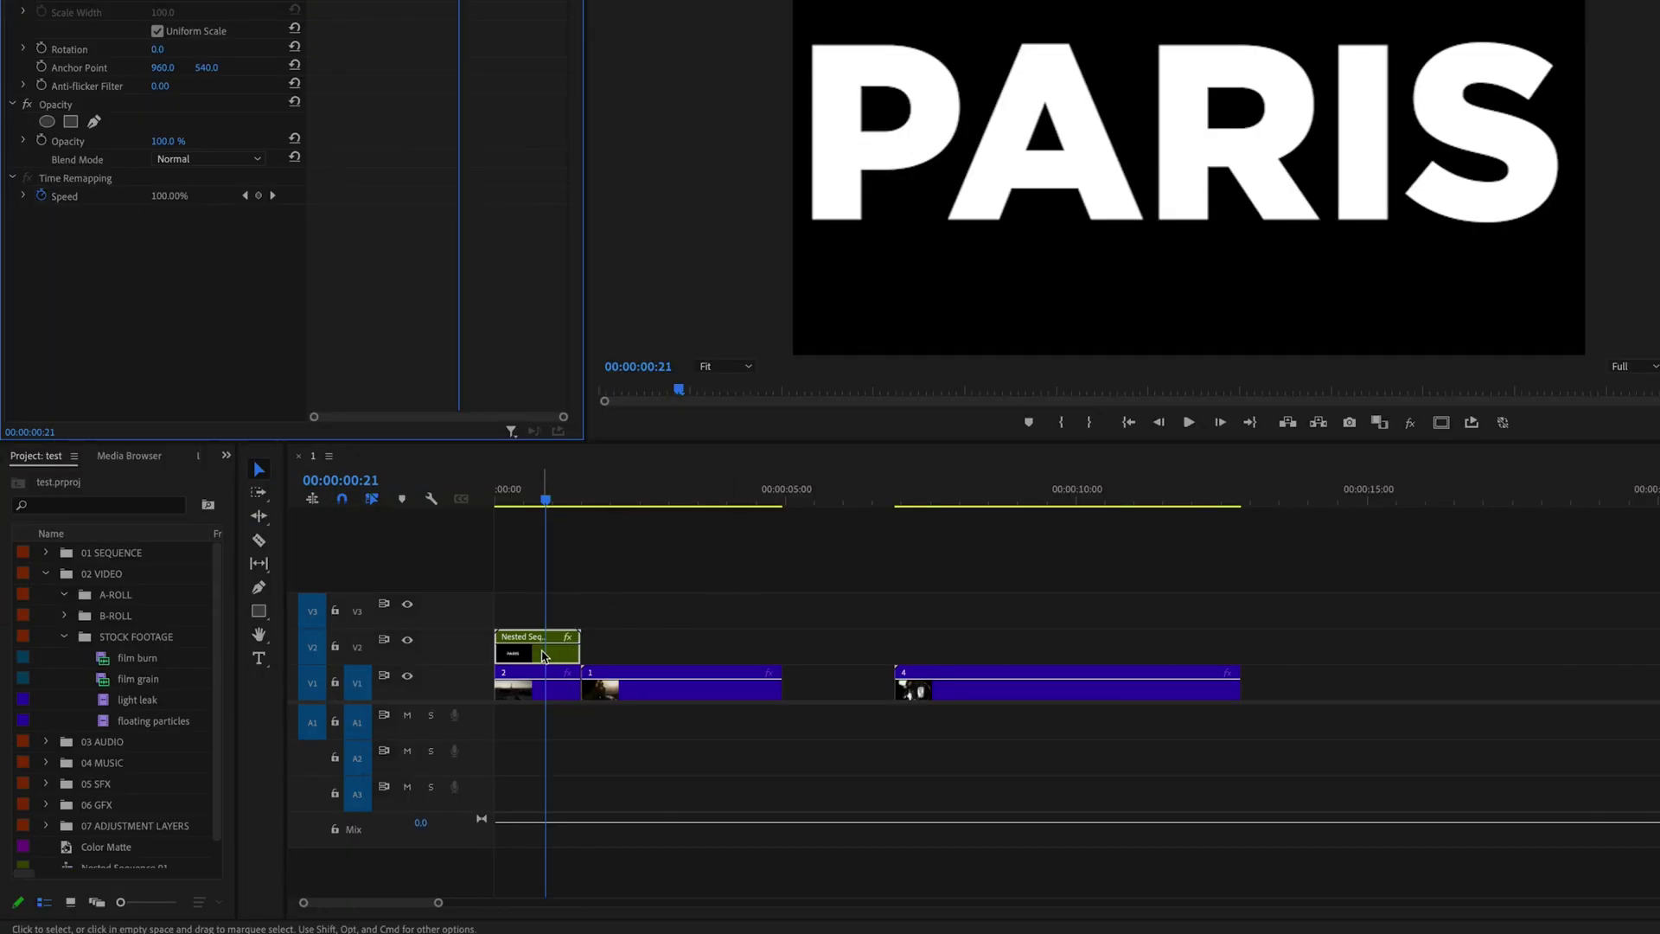
# Set the PARIS title's blend mode to Screen and preview it
pyautogui.click(542, 655)
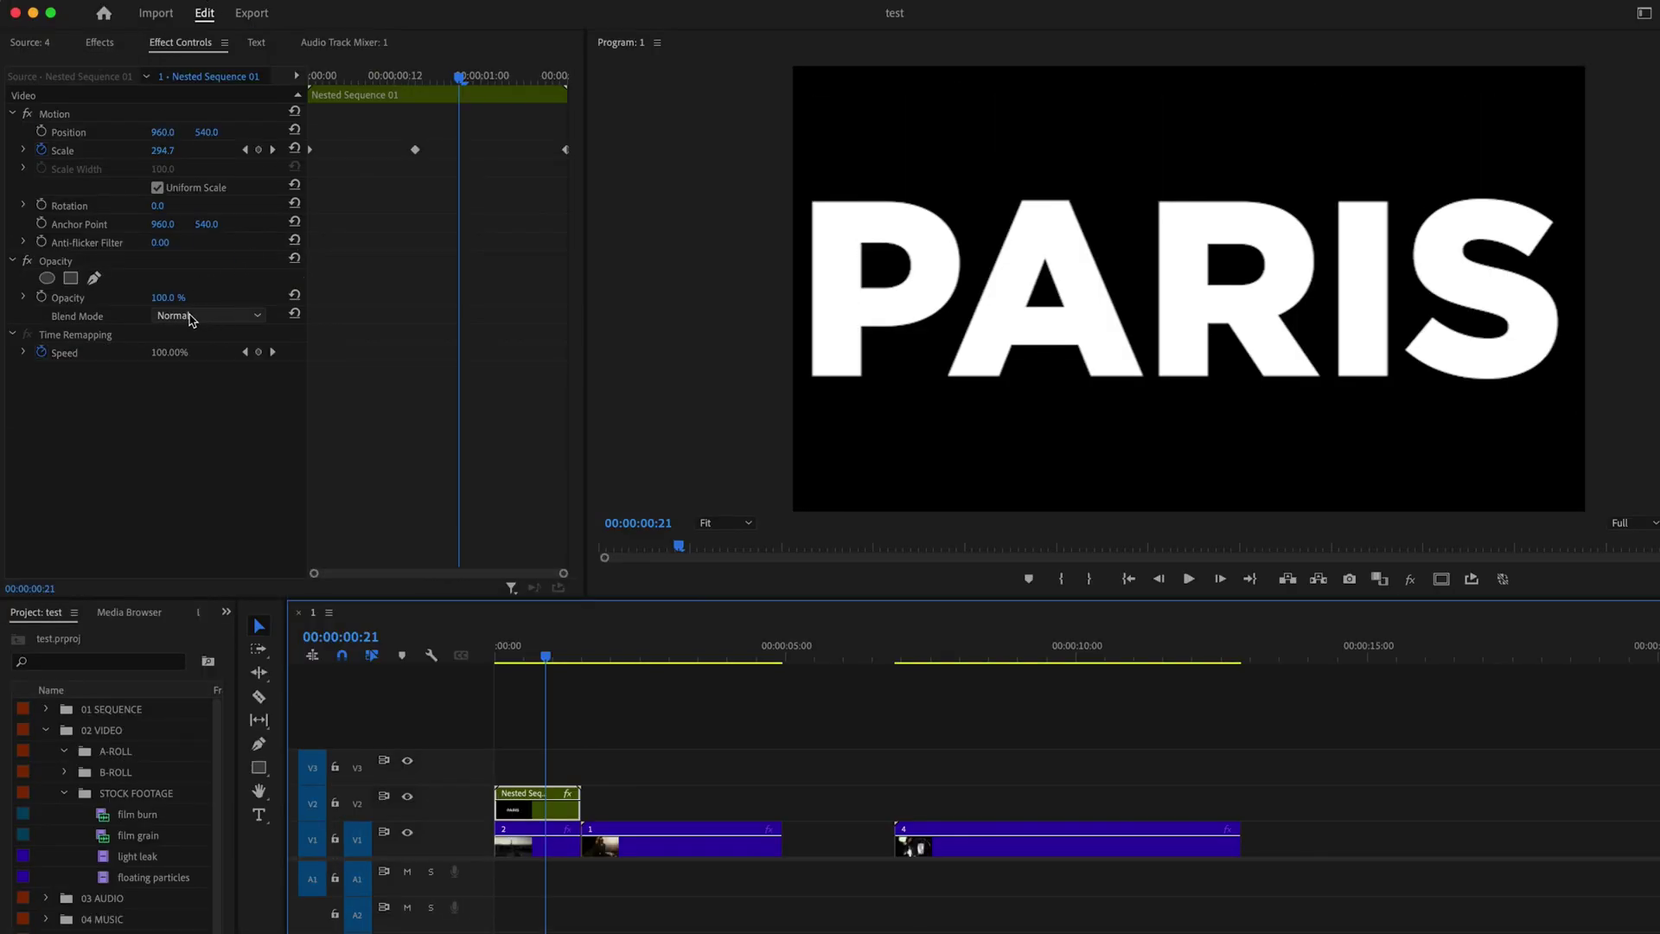
pyautogui.click(192, 317)
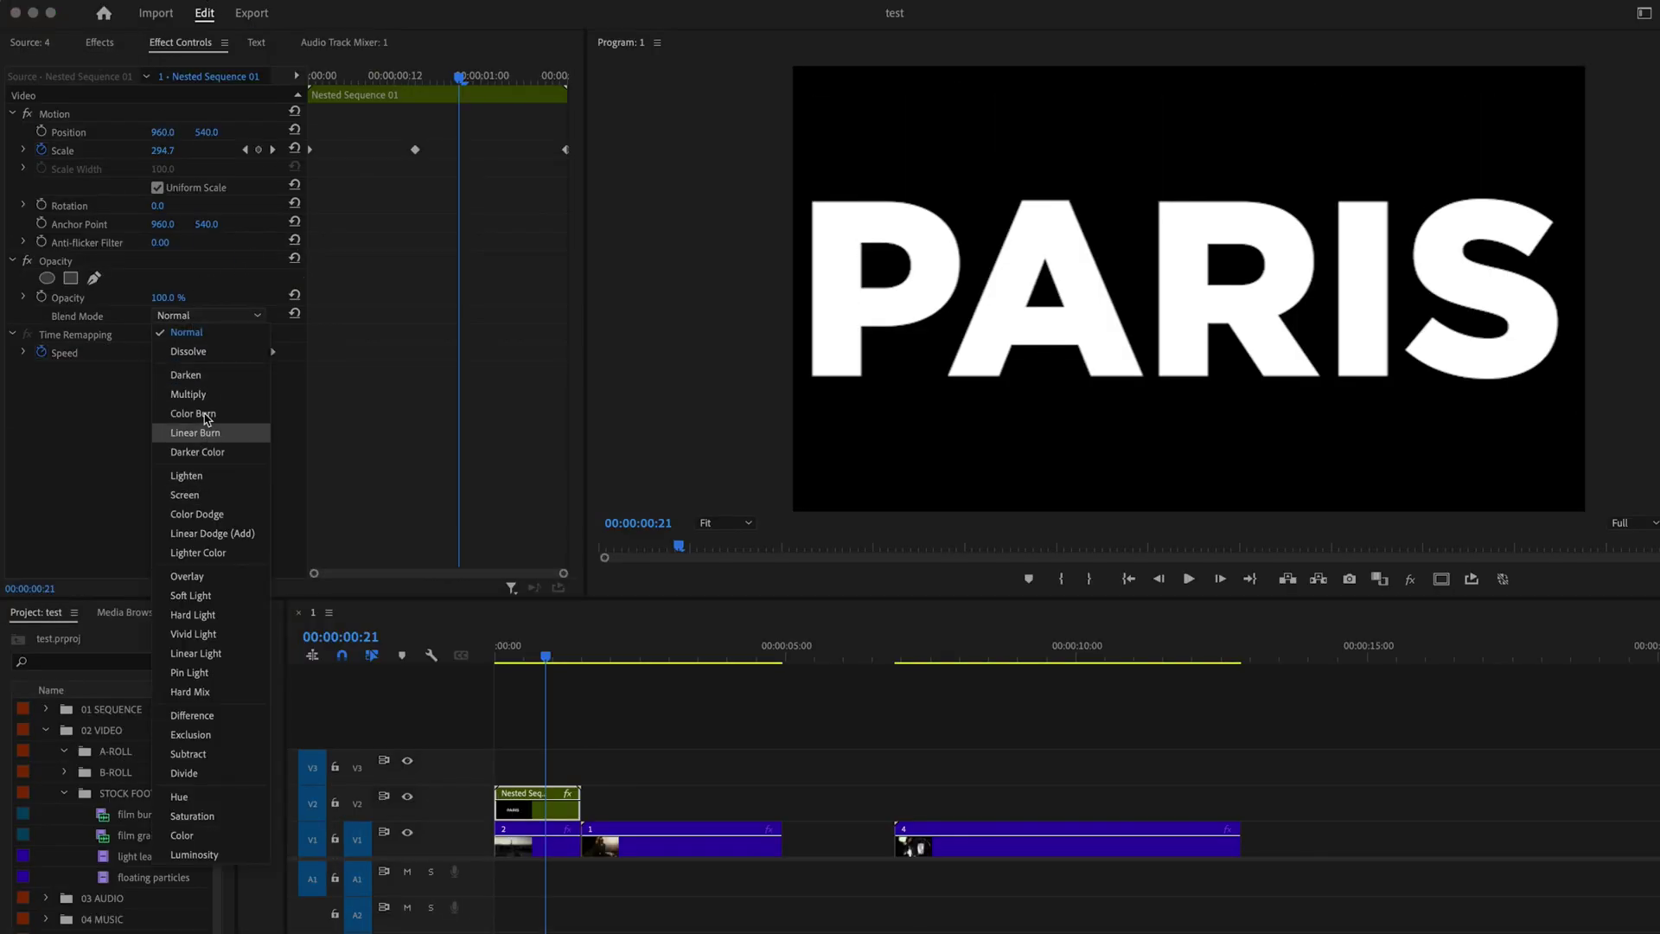
pyautogui.click(205, 496)
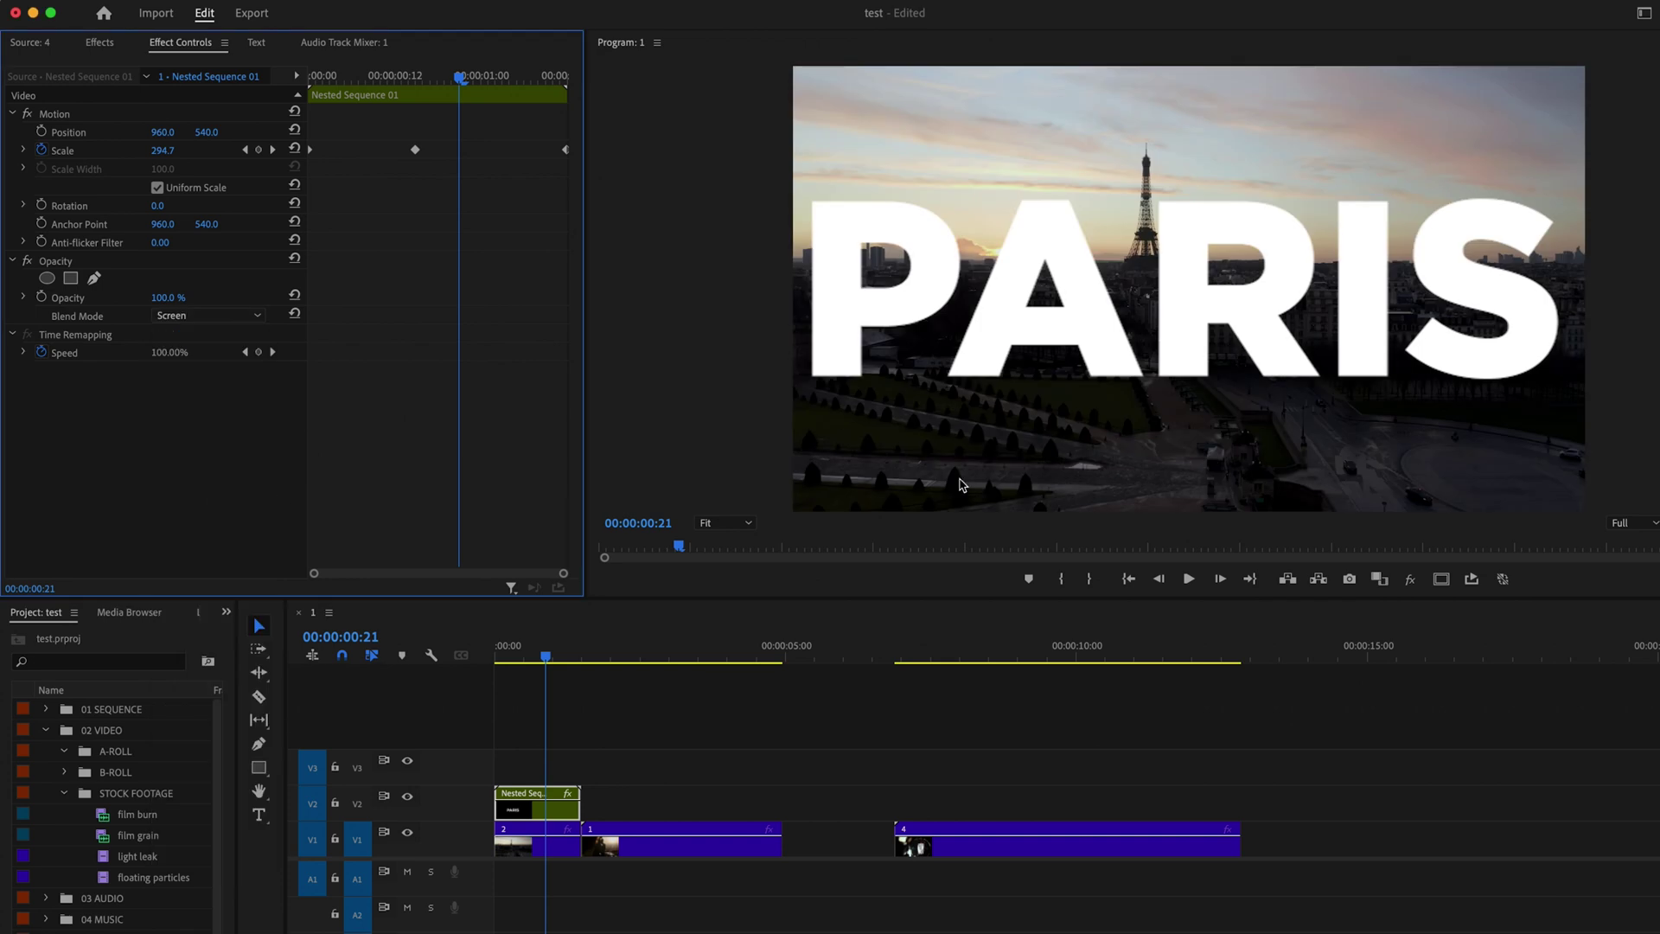
pyautogui.press('space')
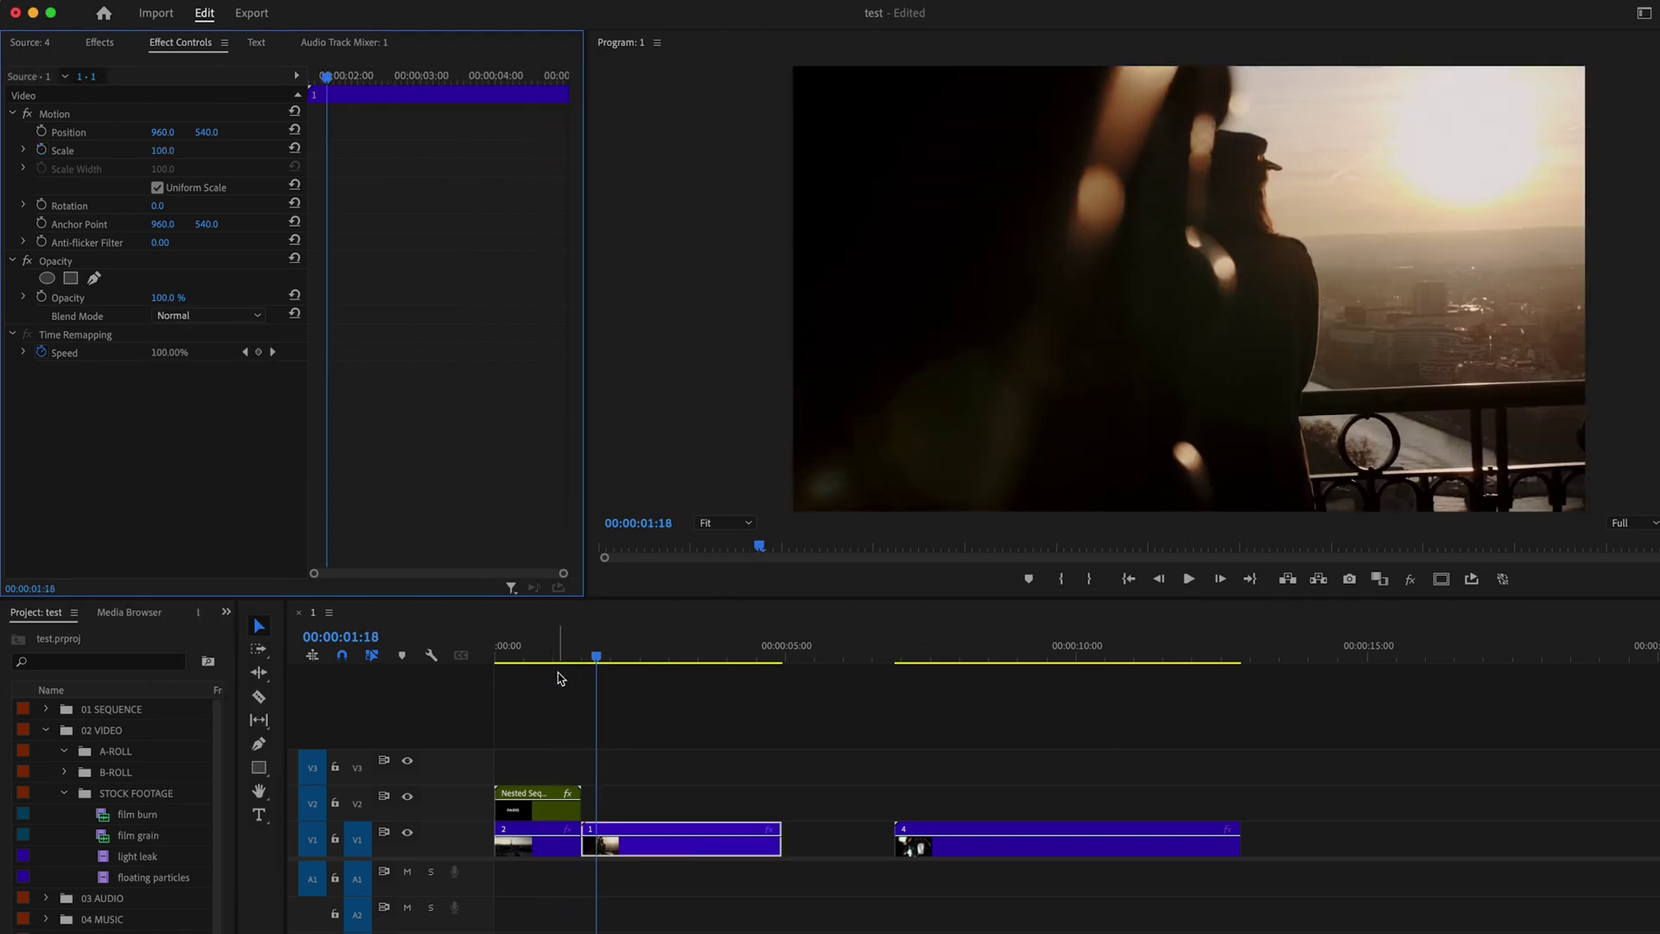
# Switch the PARIS title to Darken blending and play back the knock-out text animation
pyautogui.click(550, 656)
pyautogui.click(540, 655)
pyautogui.click(536, 809)
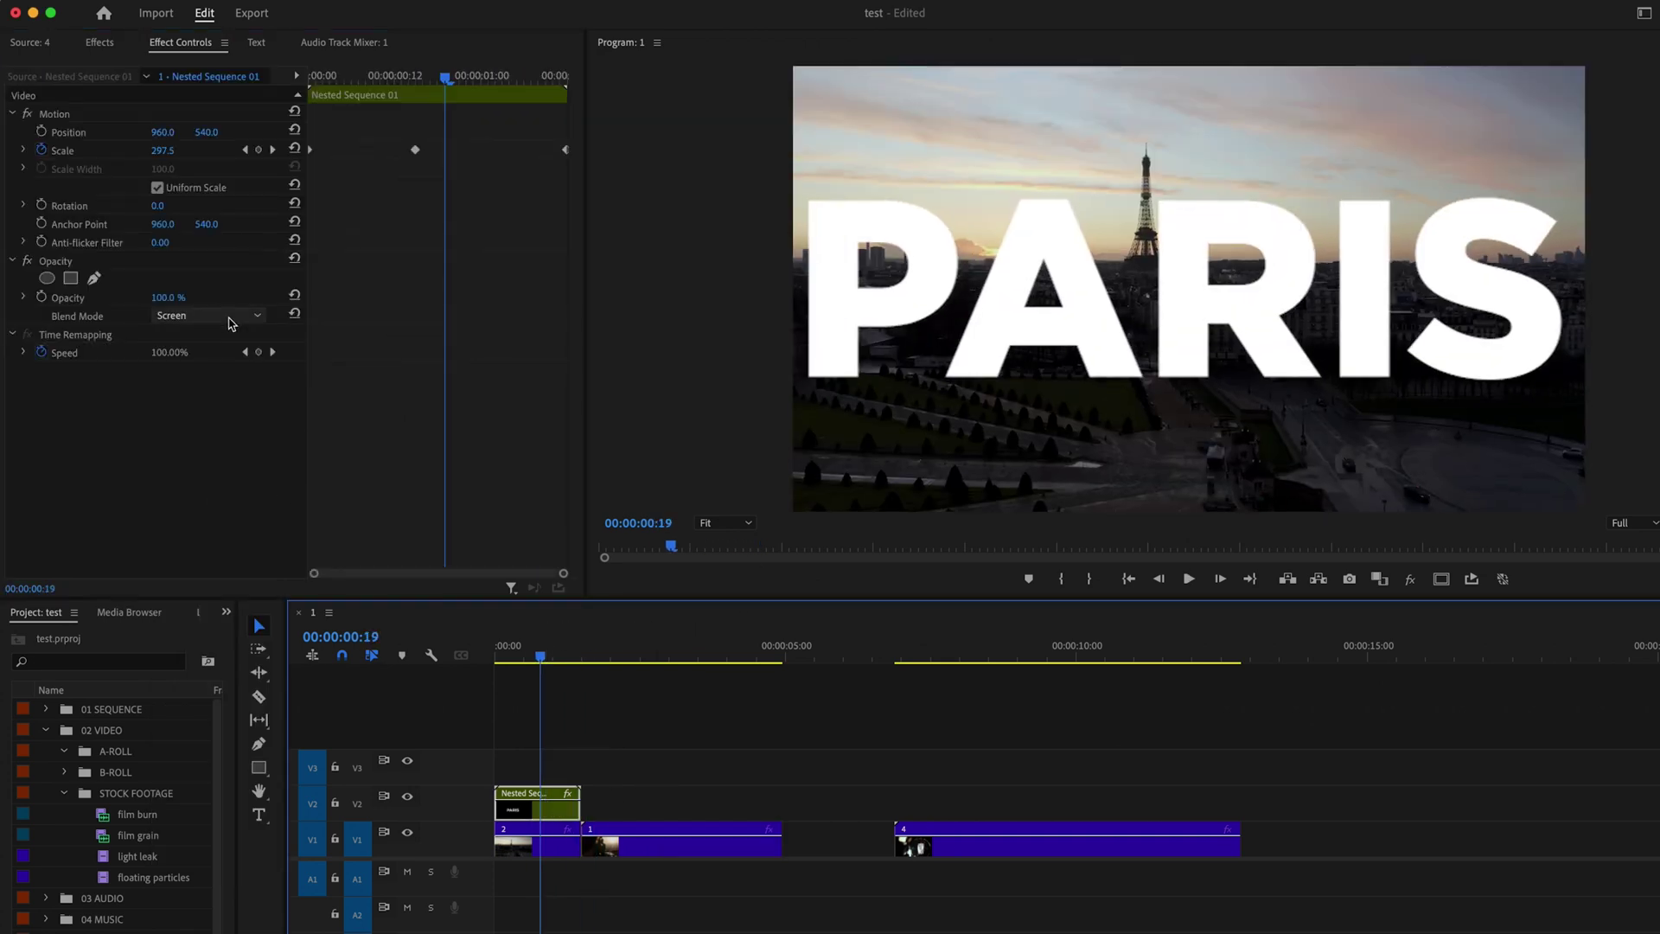
pyautogui.click(232, 317)
pyautogui.click(218, 375)
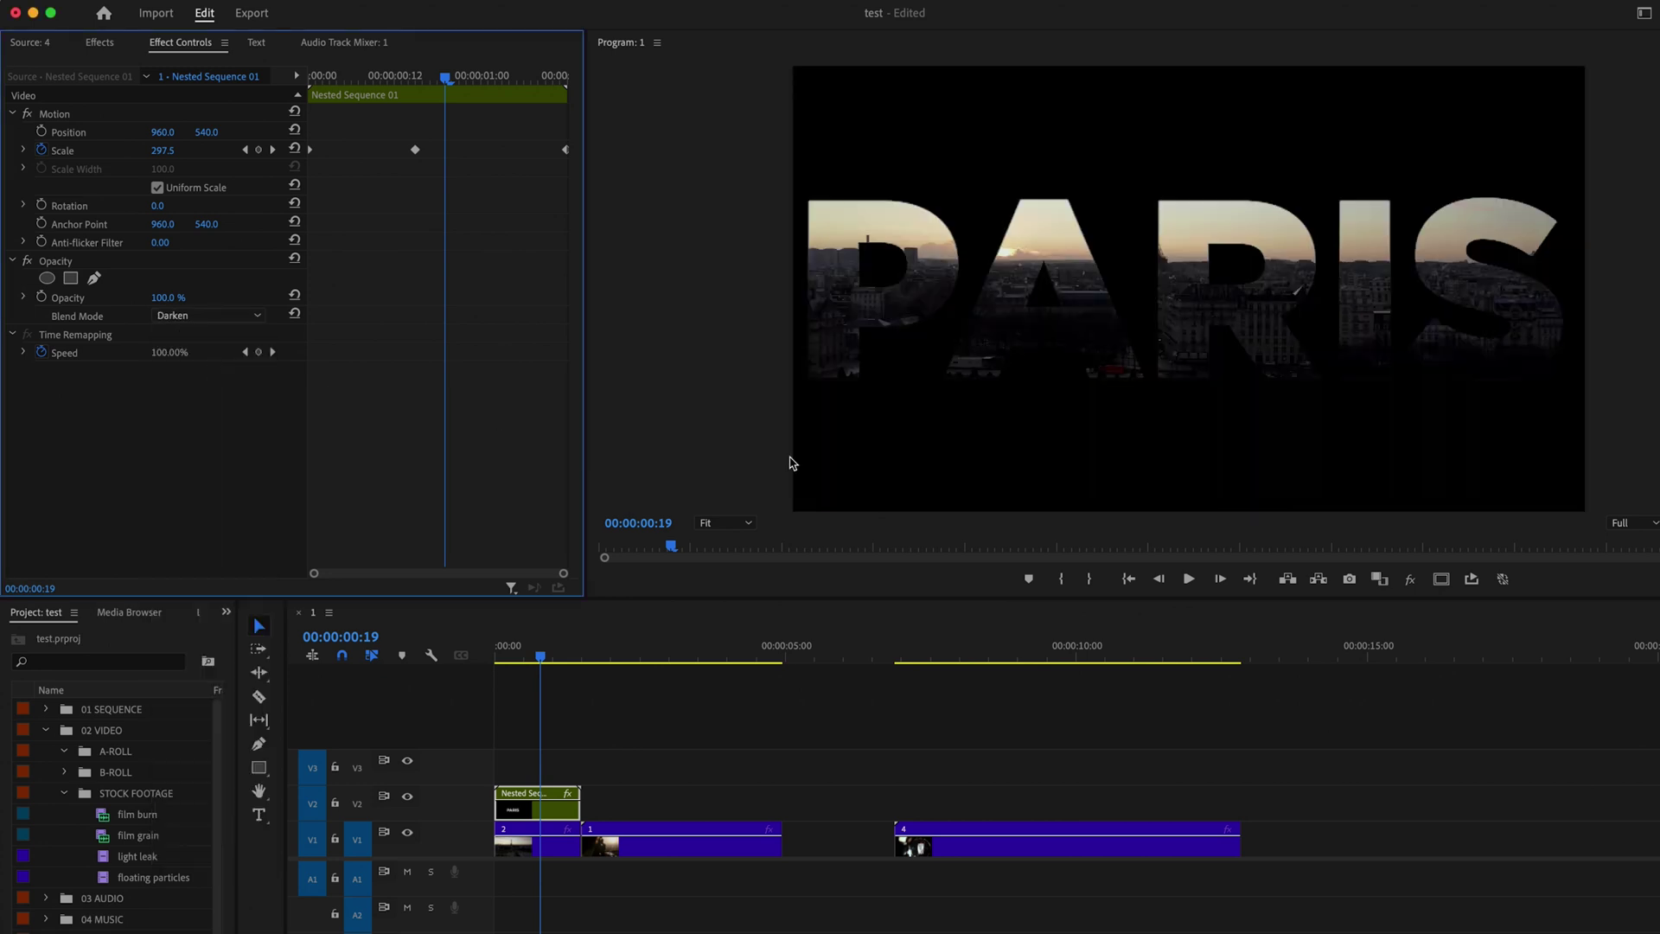
pyautogui.click(497, 656)
pyautogui.press('space')
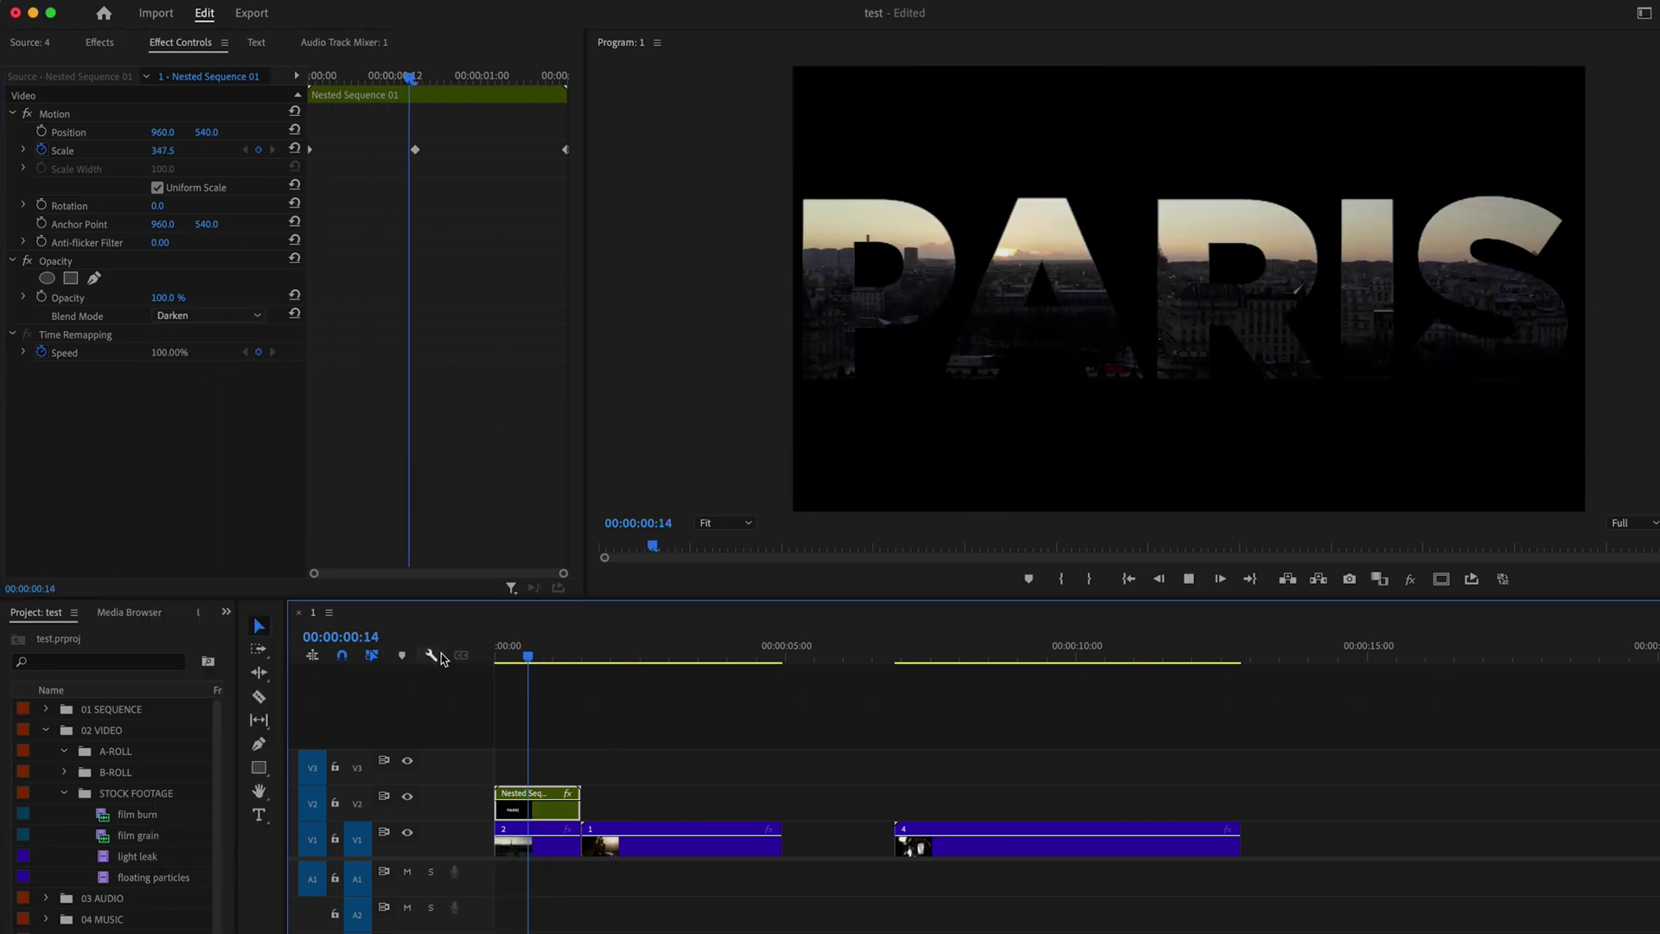
pyautogui.click(536, 841)
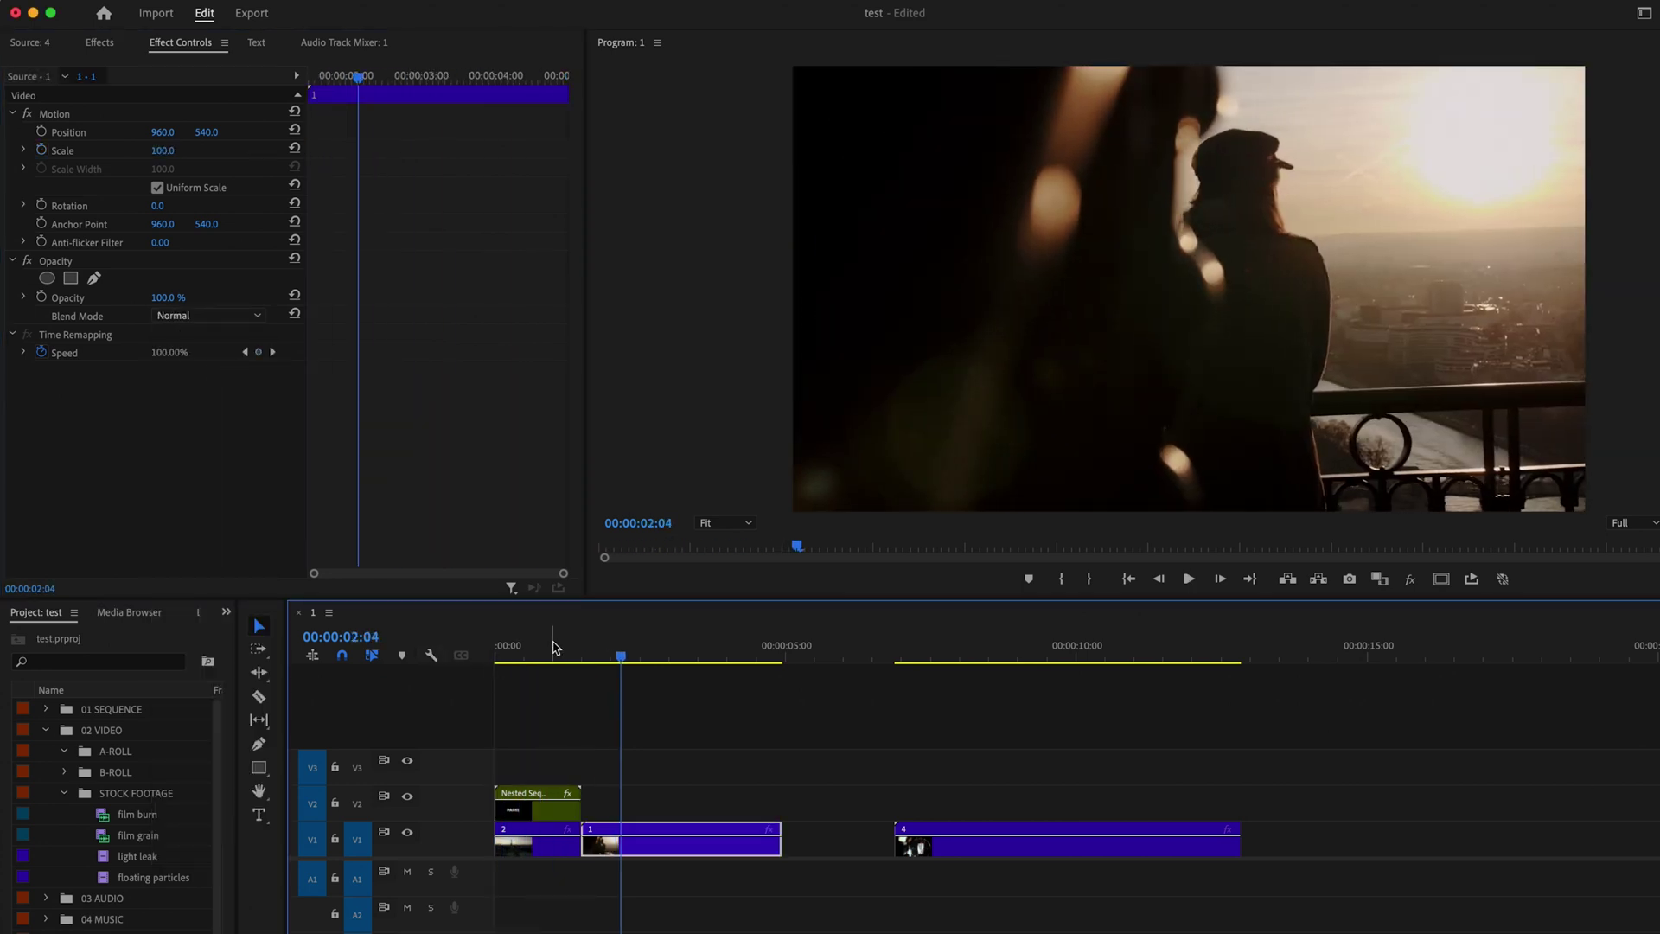
pyautogui.click(511, 650)
pyautogui.press('space')
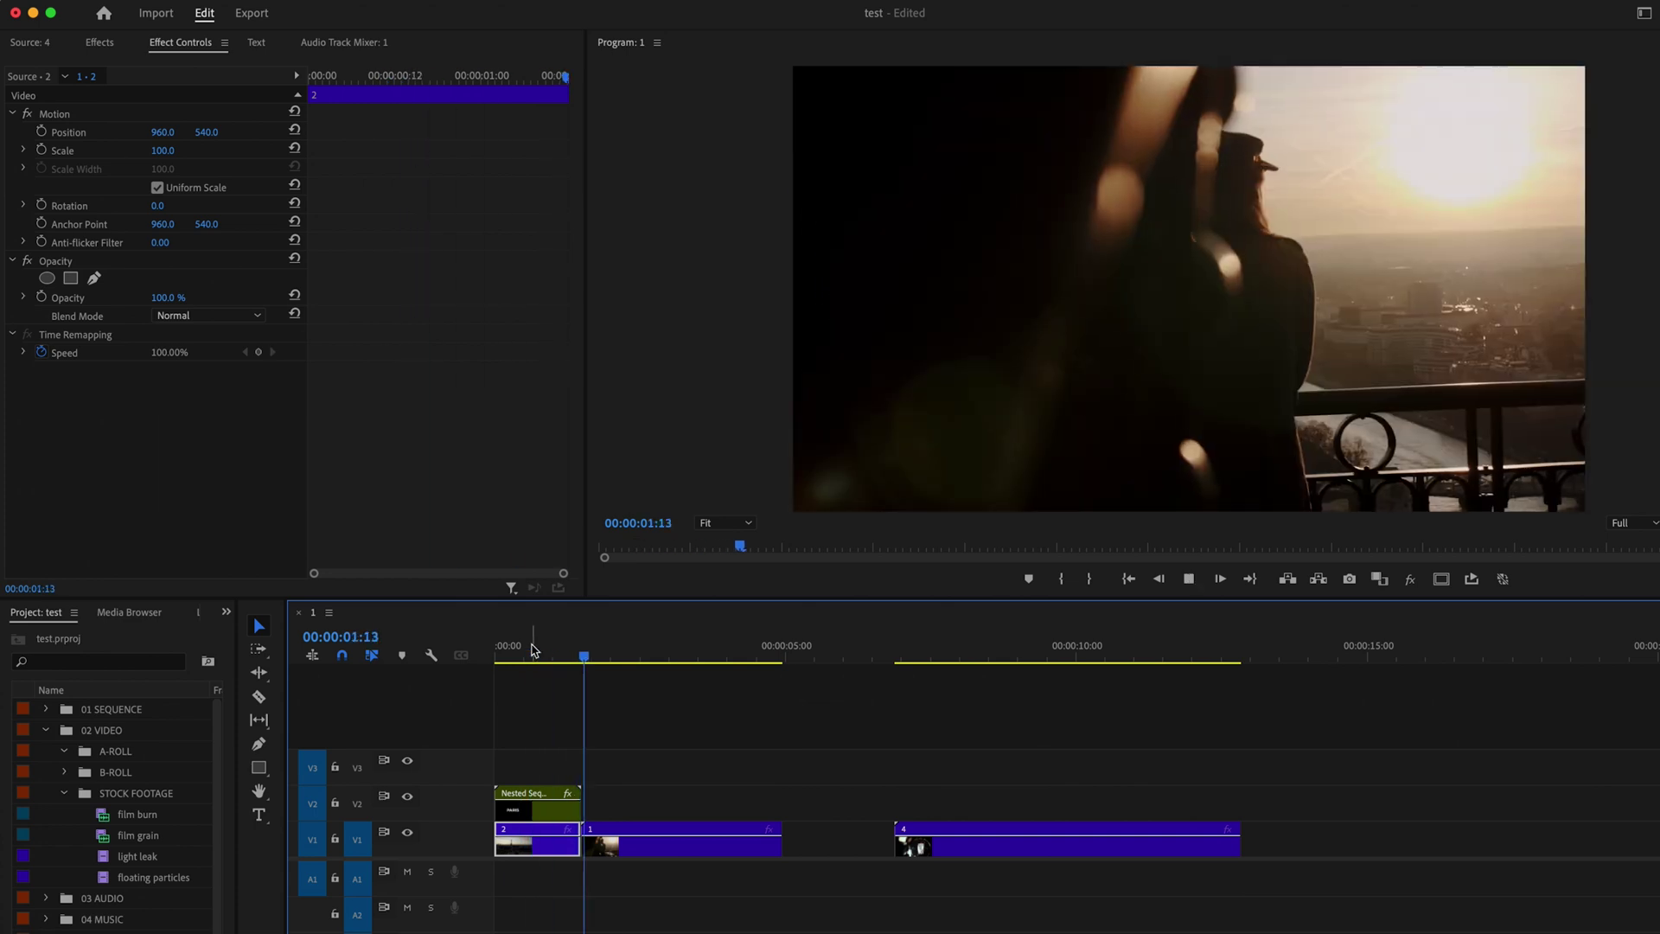